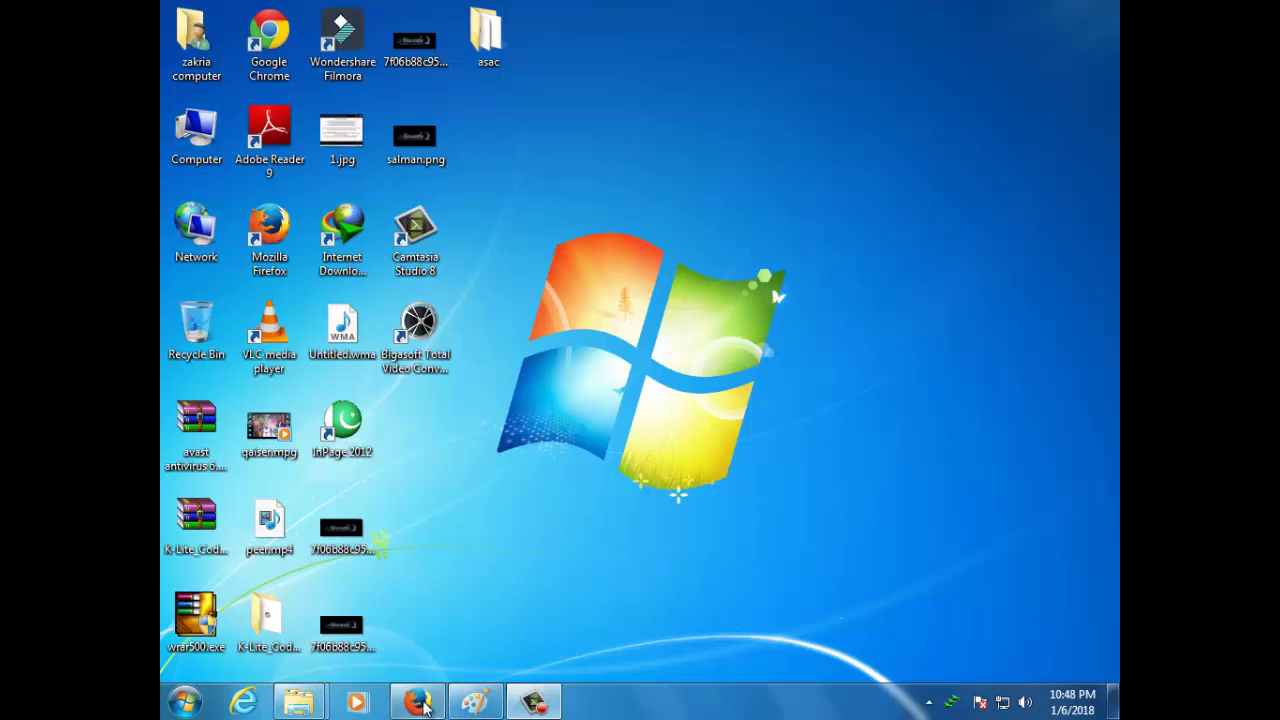
Restore the Firefox window from the taskbar with the Google home page showing
click(420, 703)
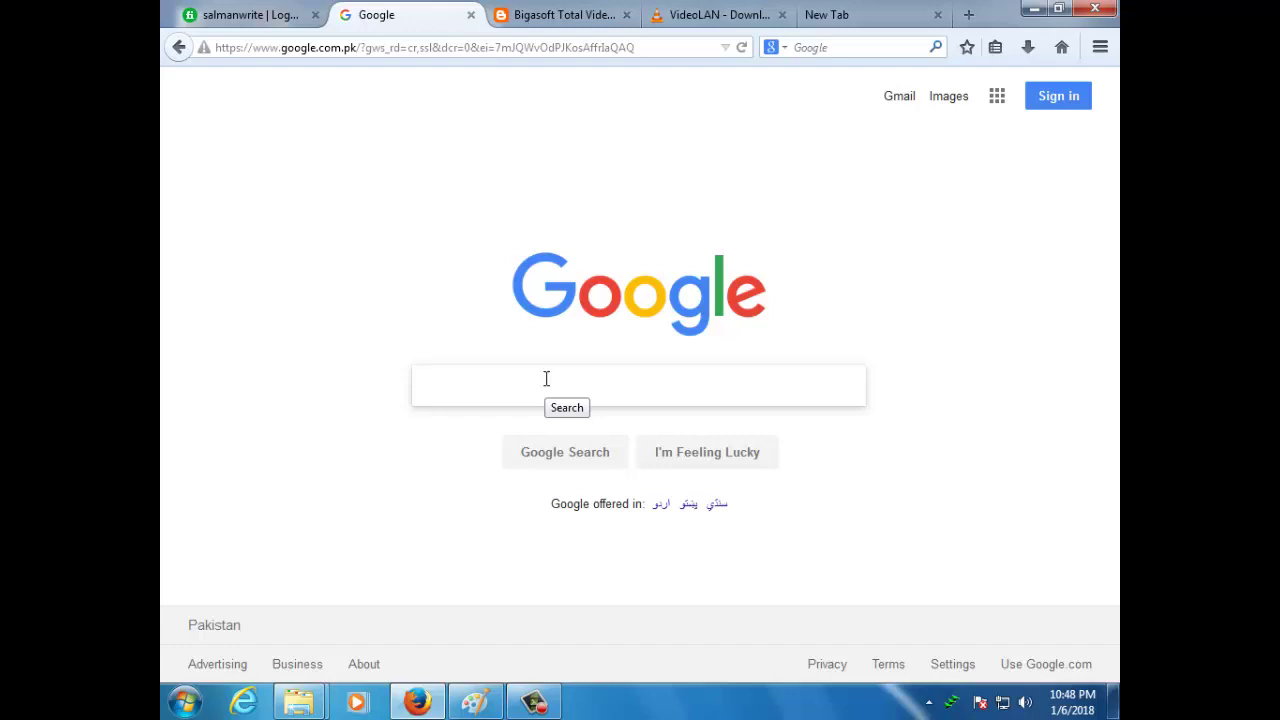
text(biga)
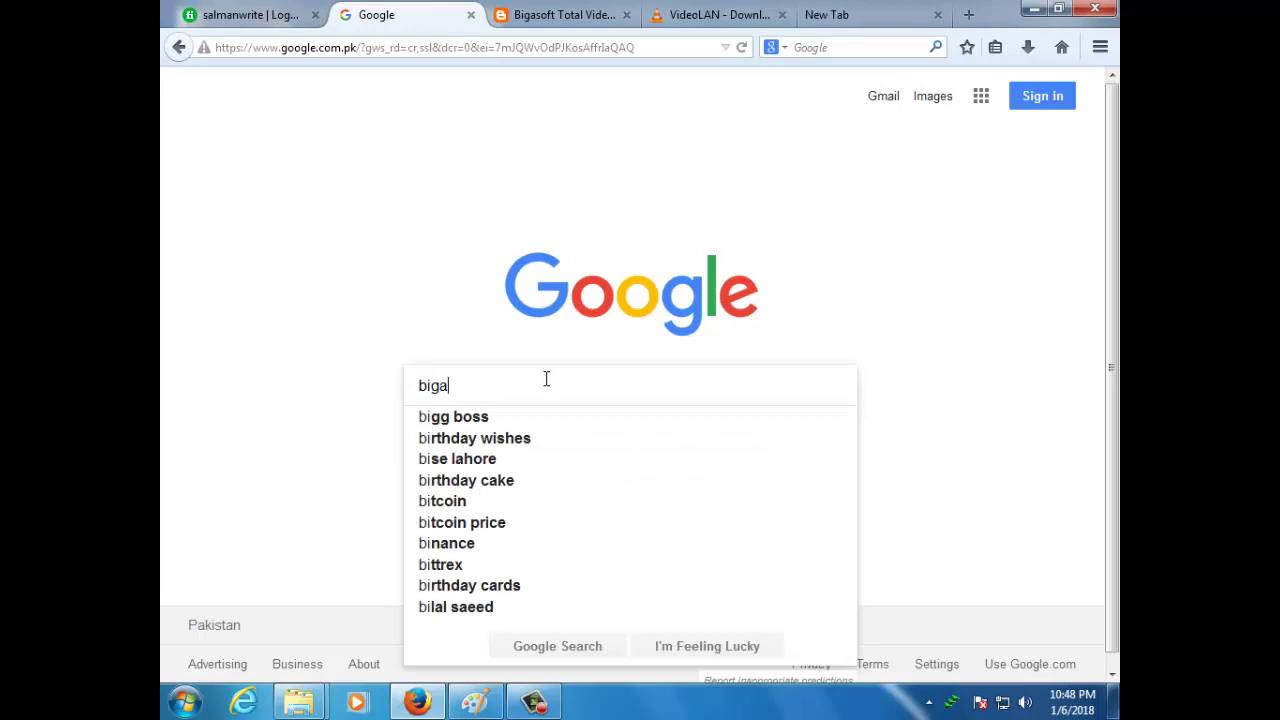
text(soft)
key(Return)
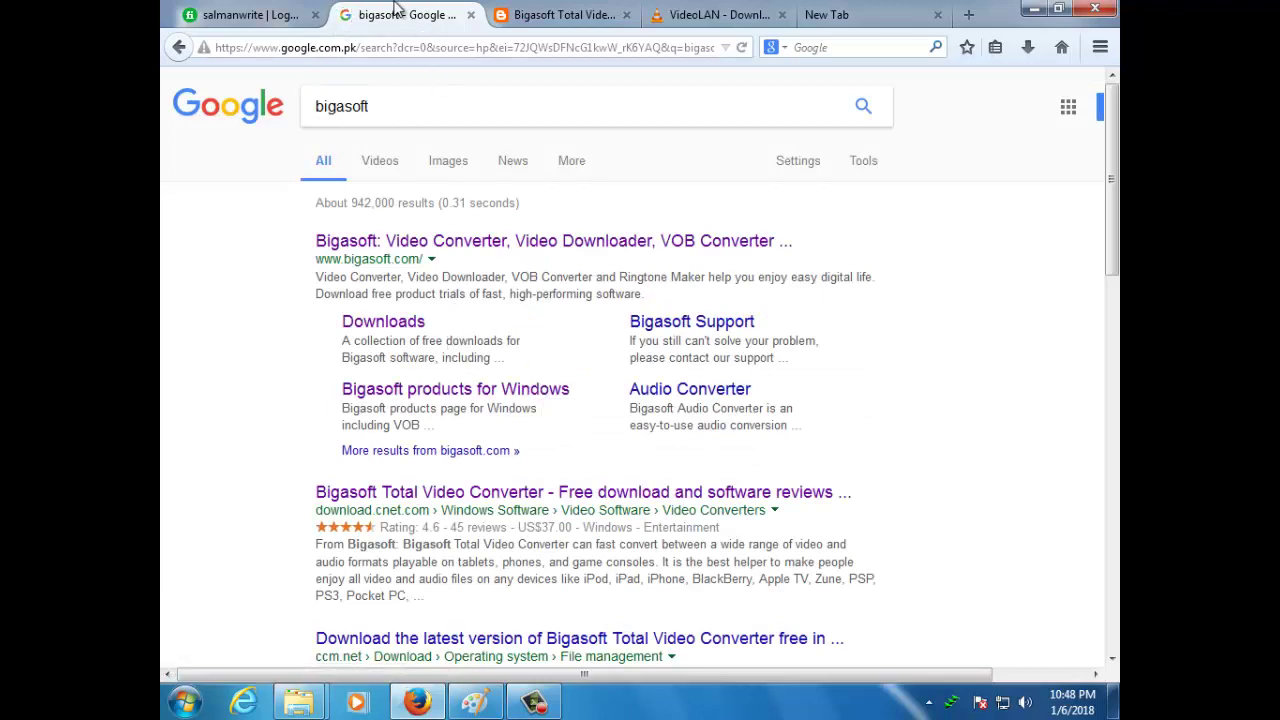
click(563, 250)
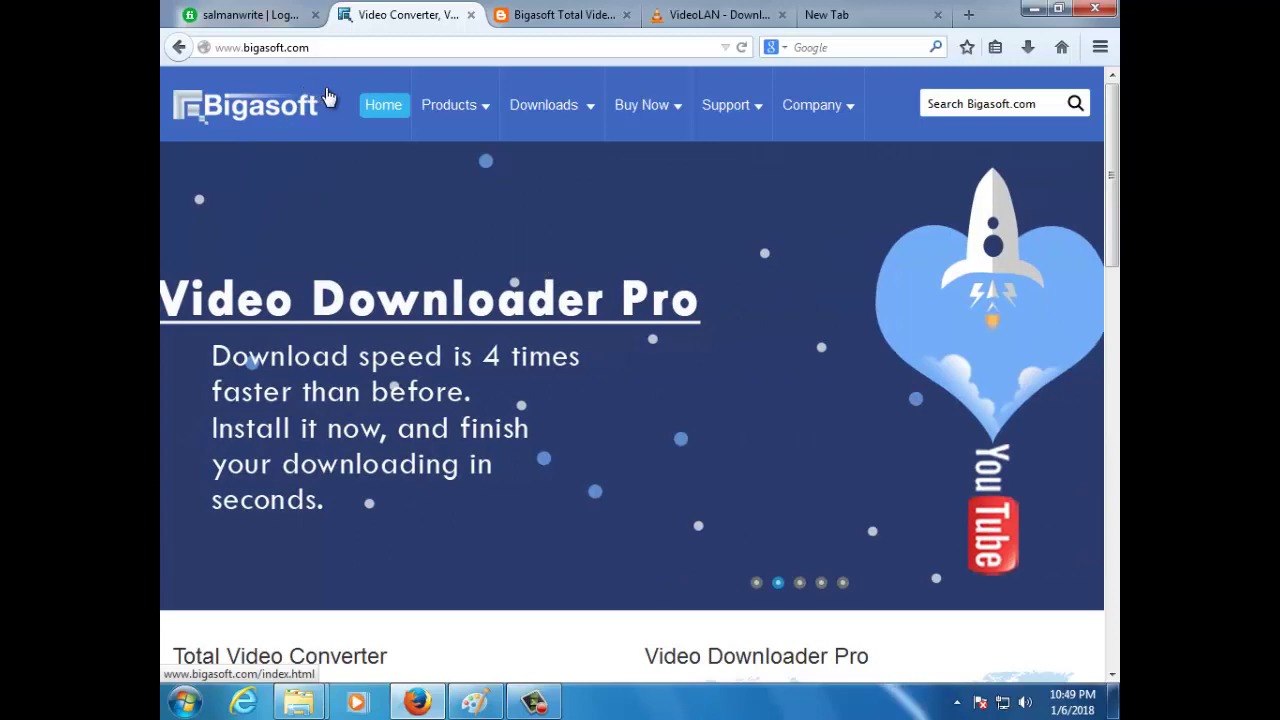
Download b-total-video-converter.exe from the Total Video Converter product page and show it in Downloads\Programs
mouse_move(529, 101)
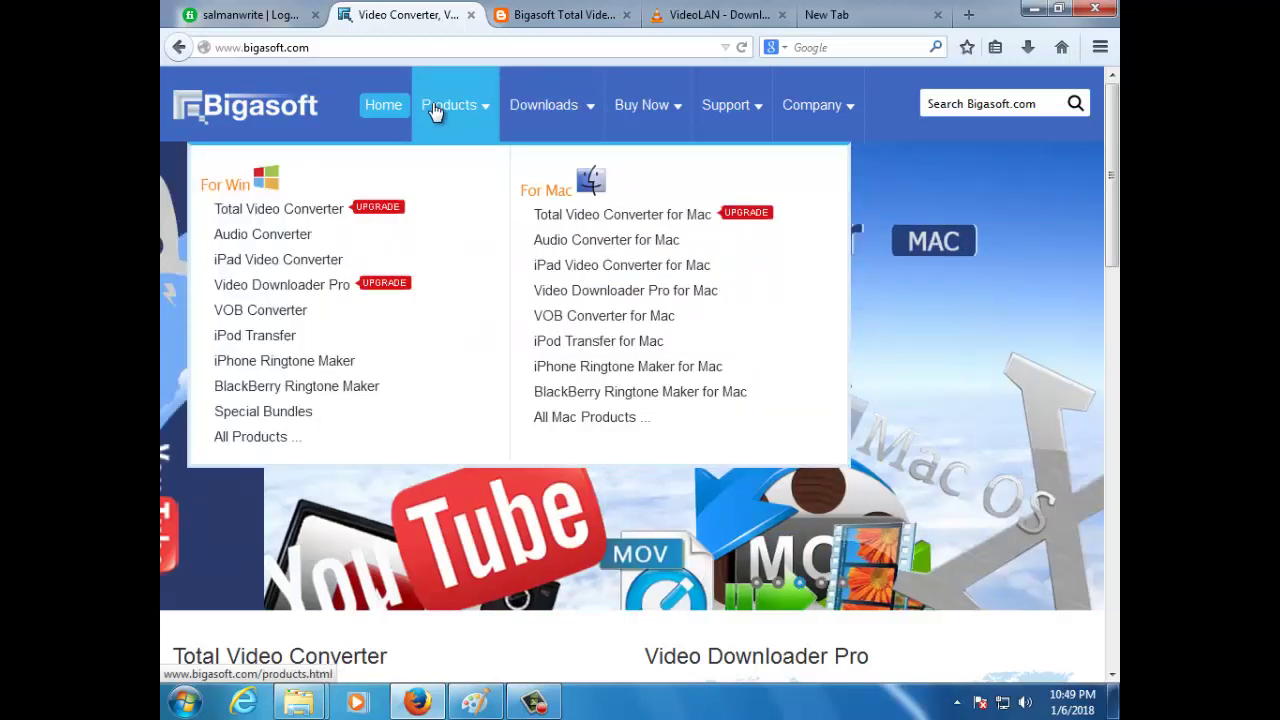
click(434, 110)
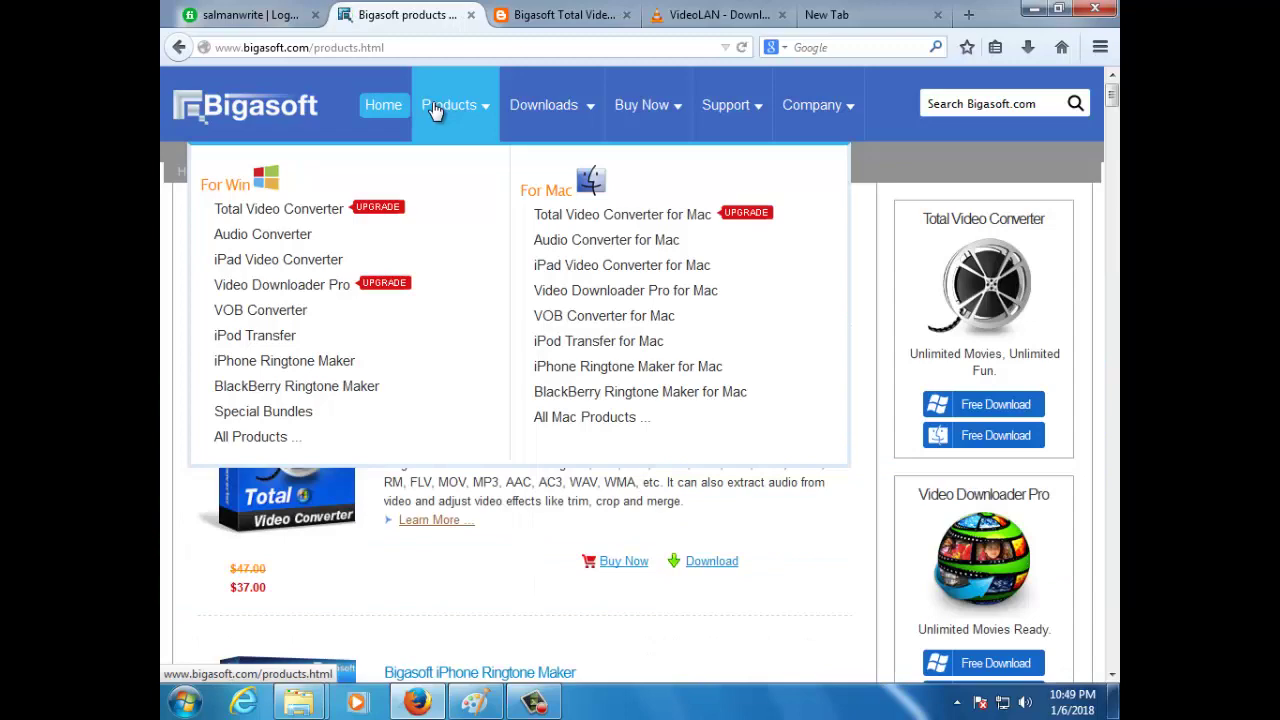
scroll(443, 274, down, 5)
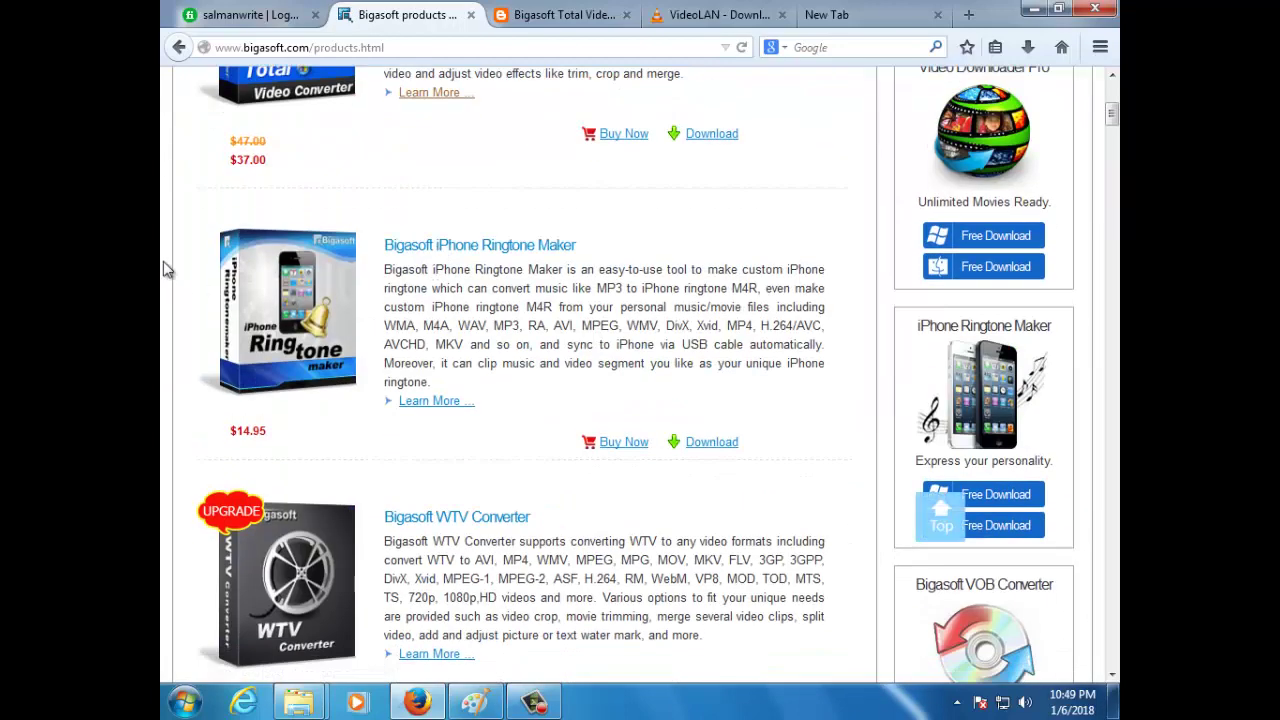
scroll(235, 268, up, 4)
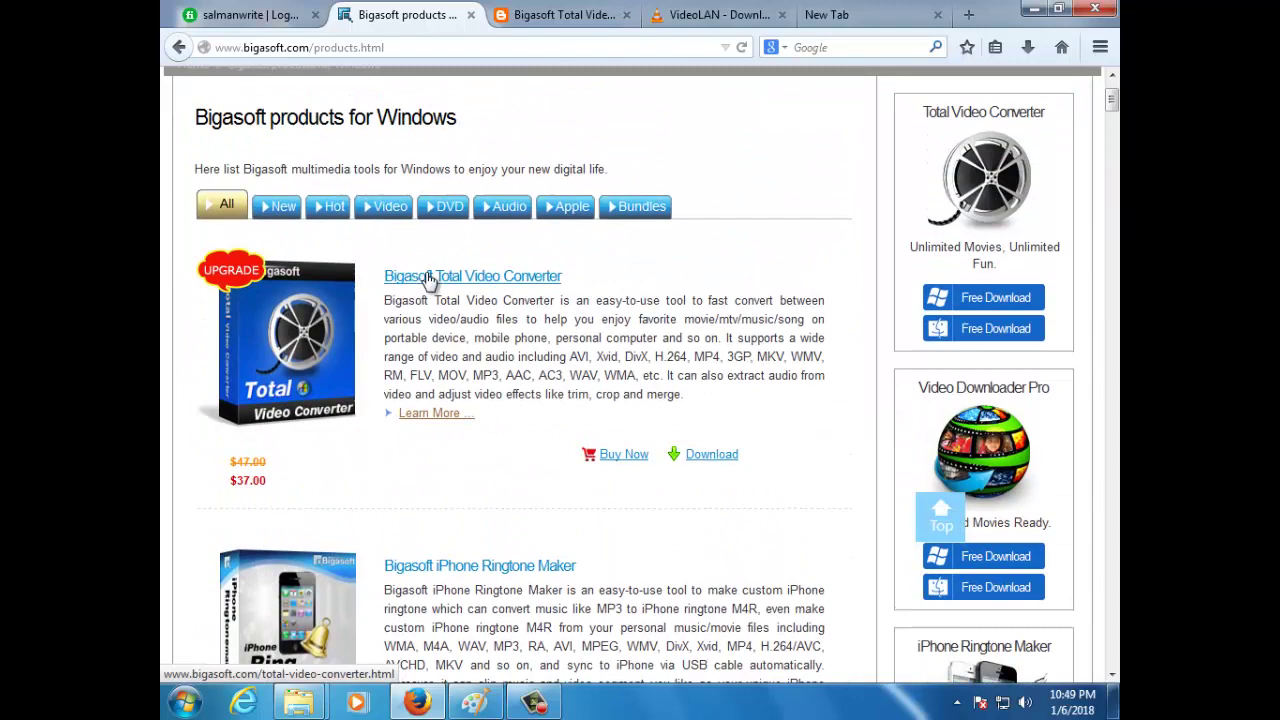
click(433, 283)
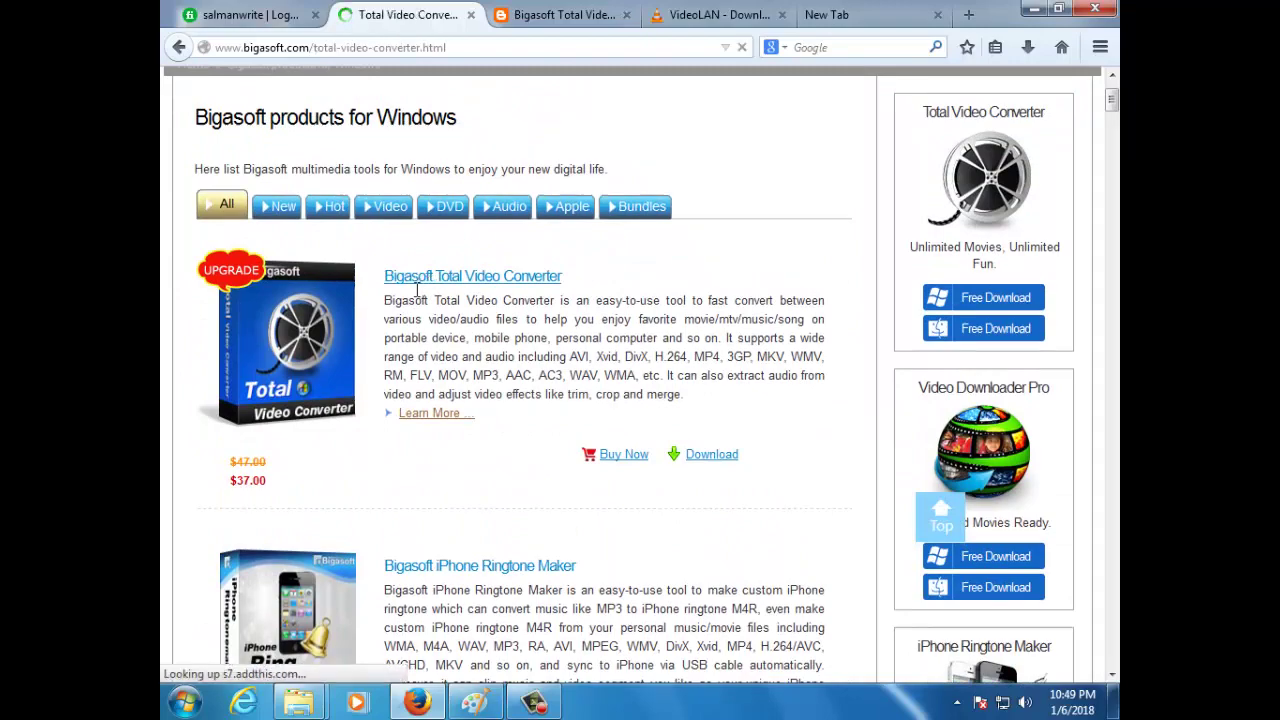
scroll(490, 255, down, 4)
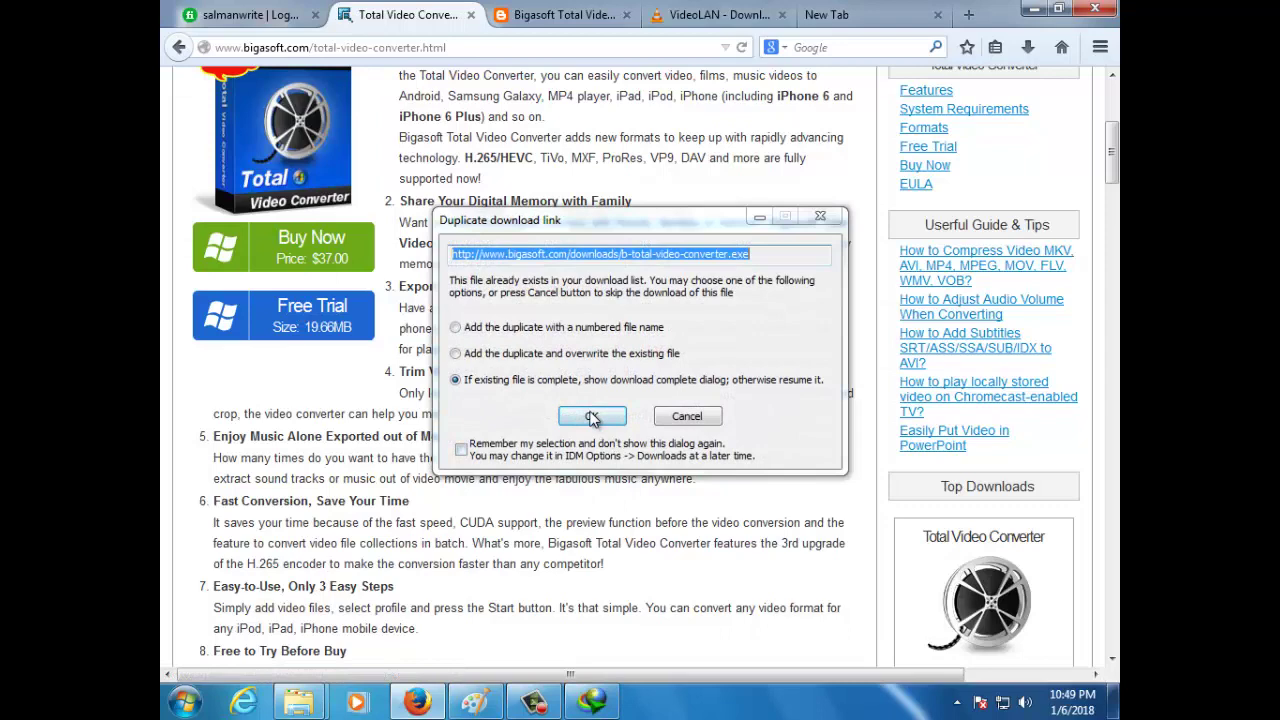
click(593, 417)
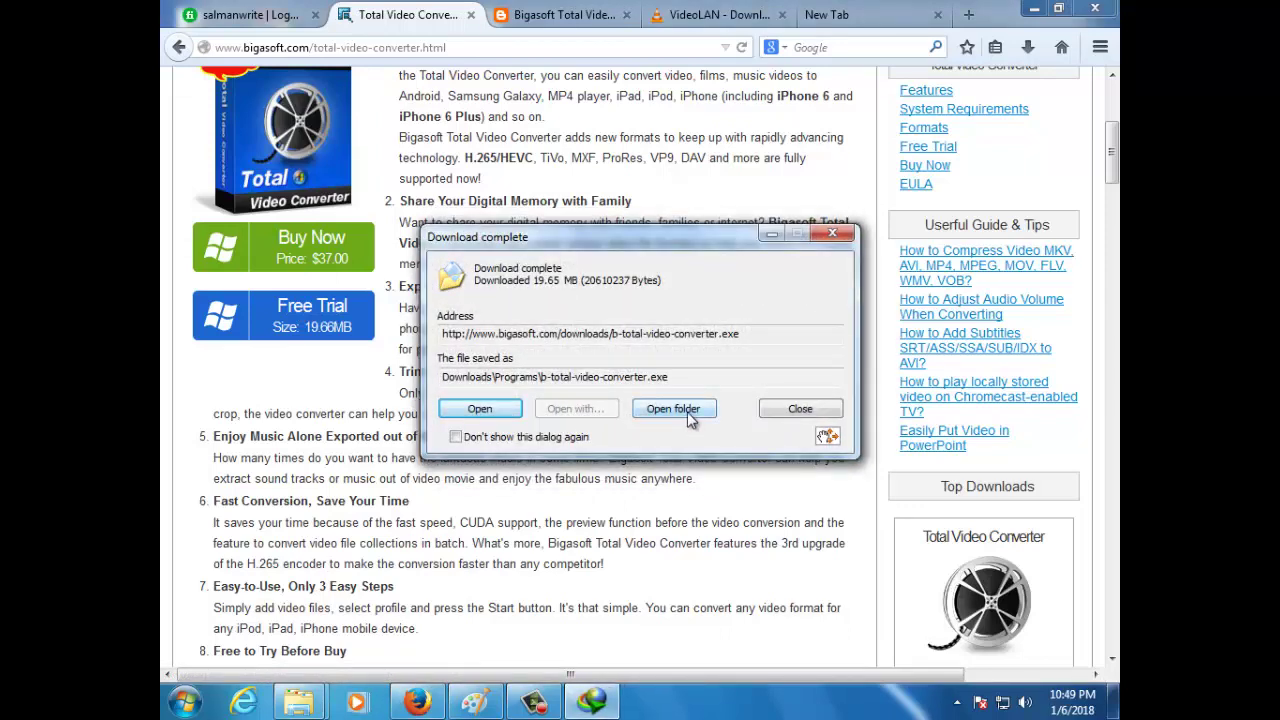
click(673, 409)
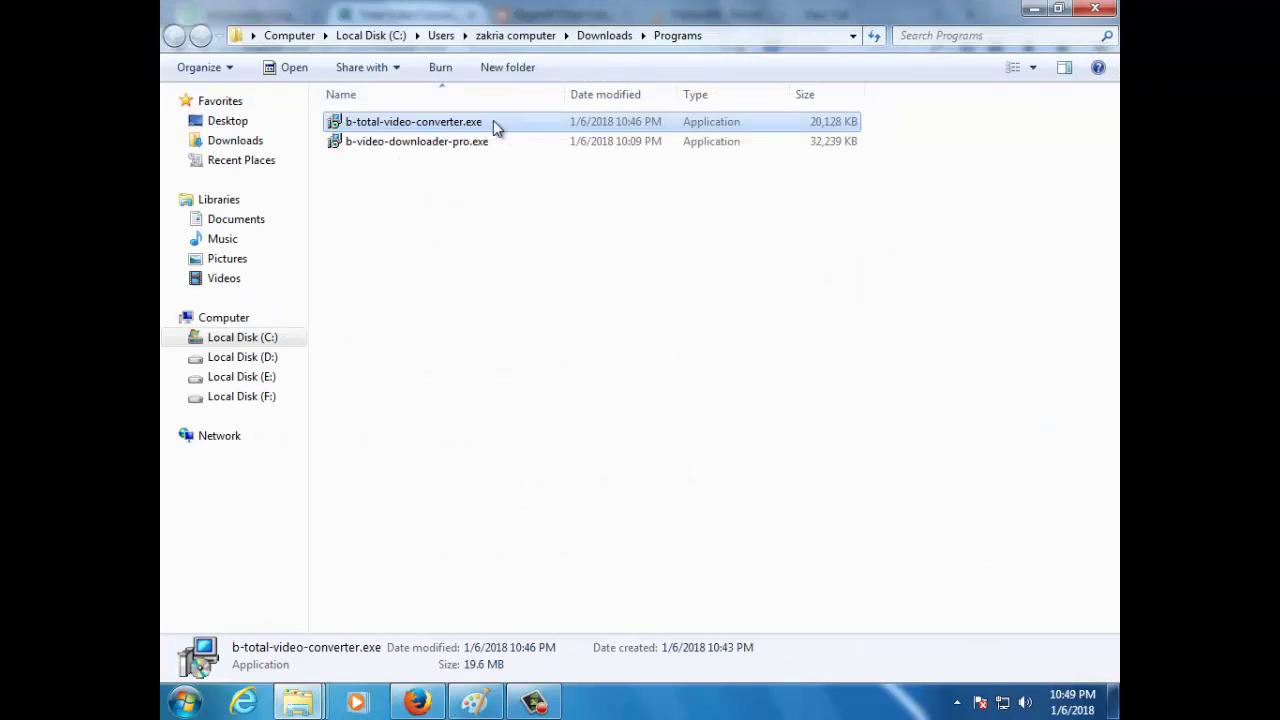
Run b-total-video-converter.exe, cancel and exit its setup, then refresh the Programs folder
right_click(493, 120)
click(585, 135)
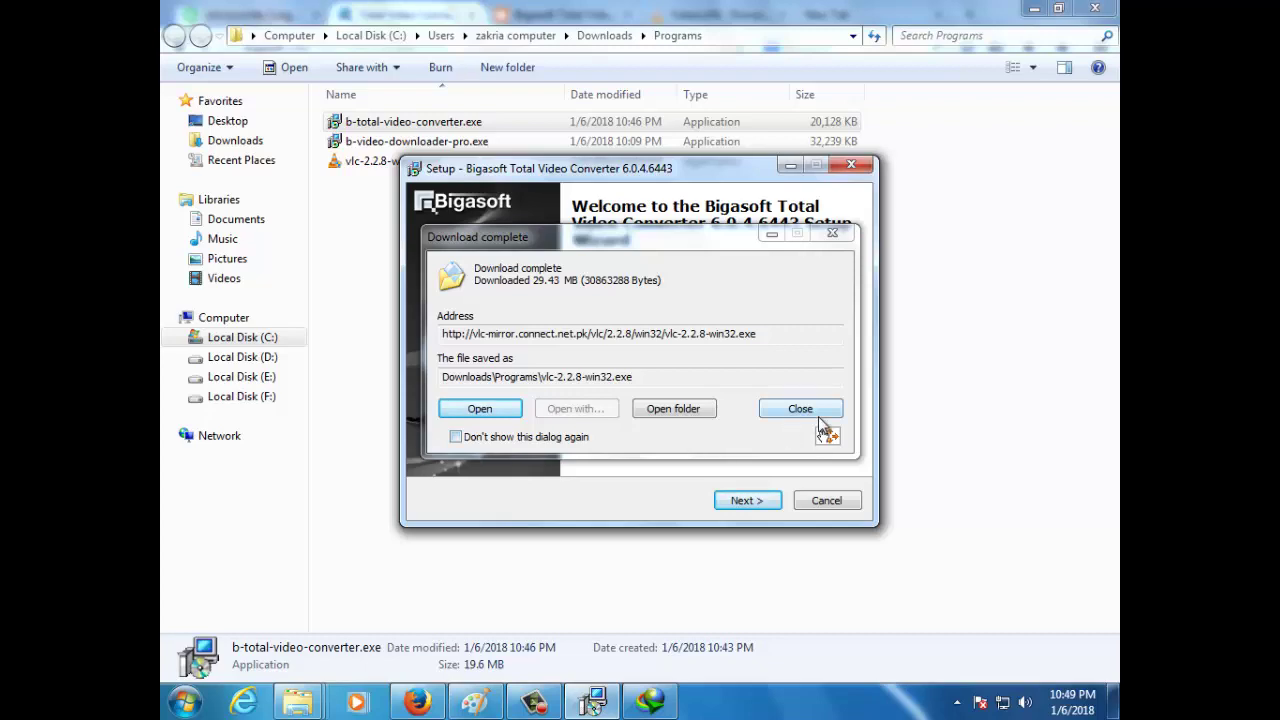
click(818, 414)
click(844, 501)
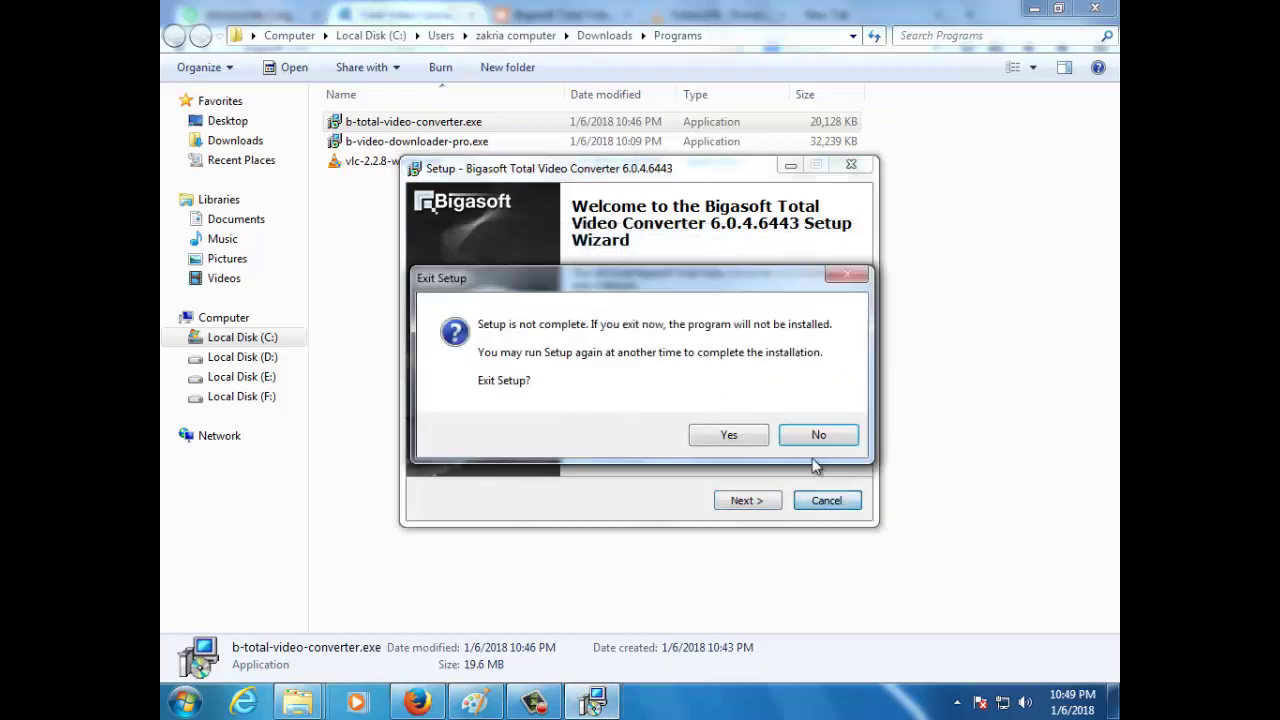
click(729, 436)
right_click(828, 438)
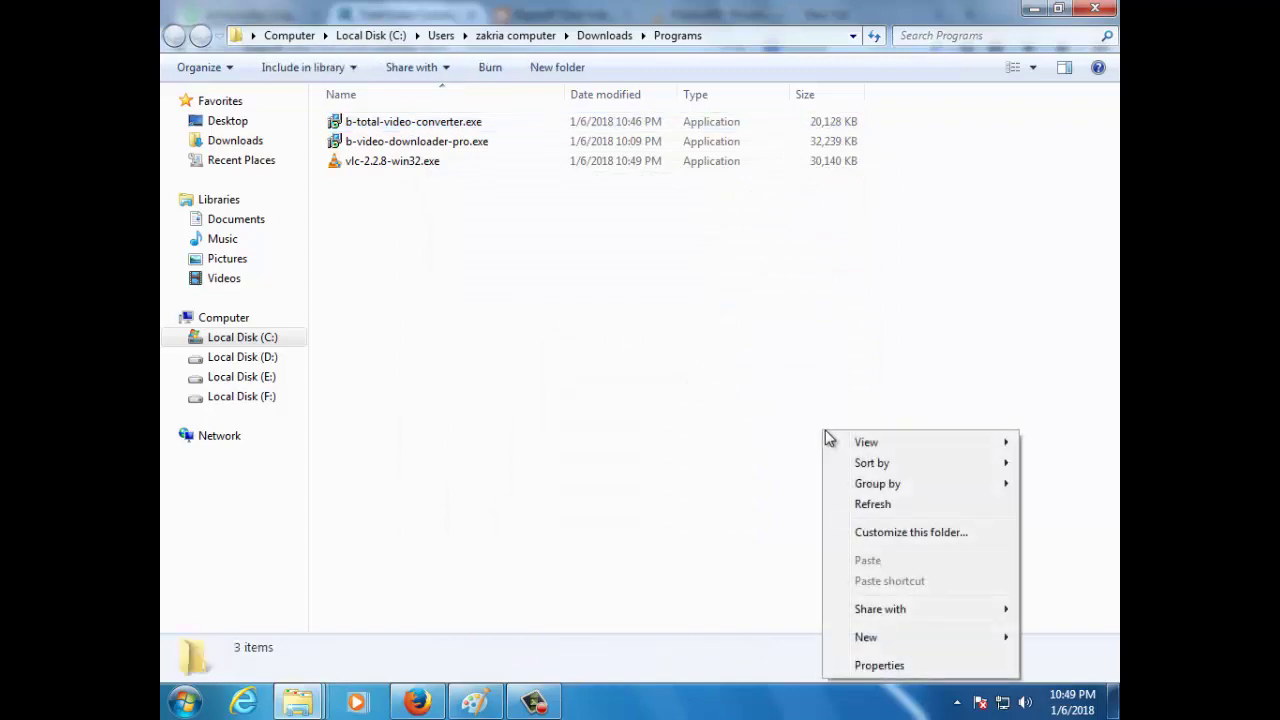
click(875, 506)
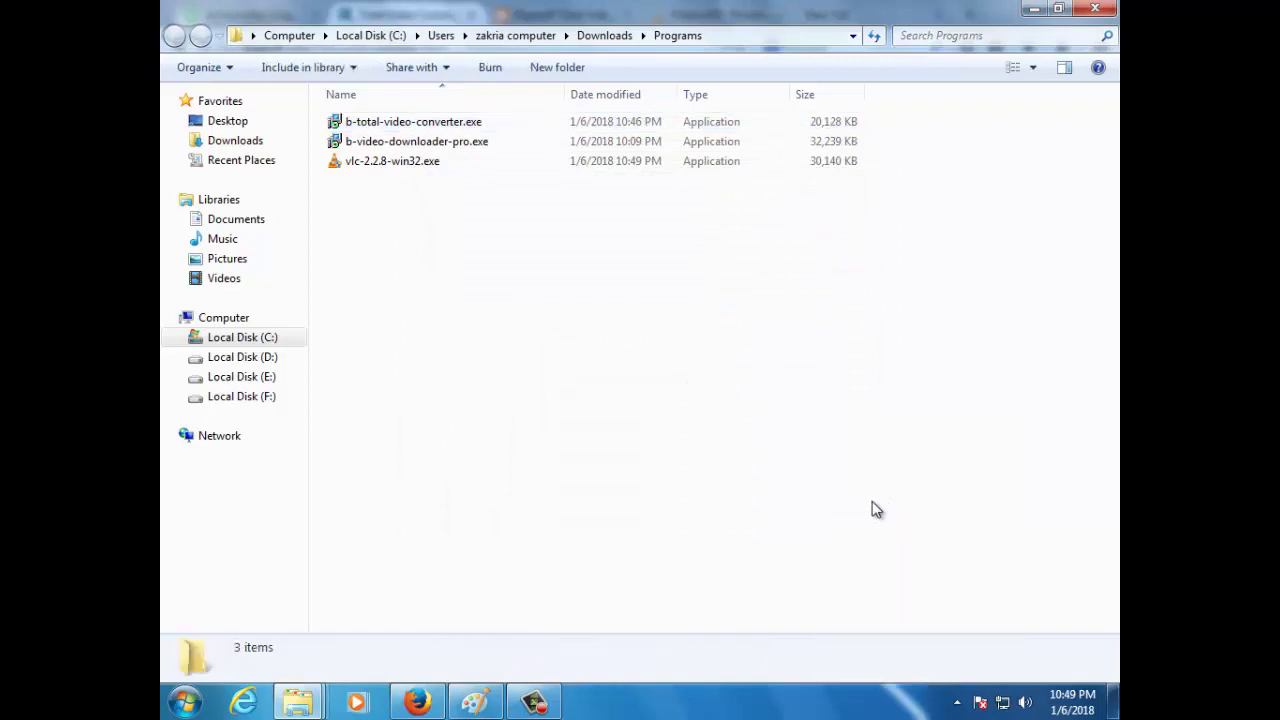
Back in Firefox, go to Google and search for 'bigasoft key'
click(417, 702)
scroll(558, 412, up, 3)
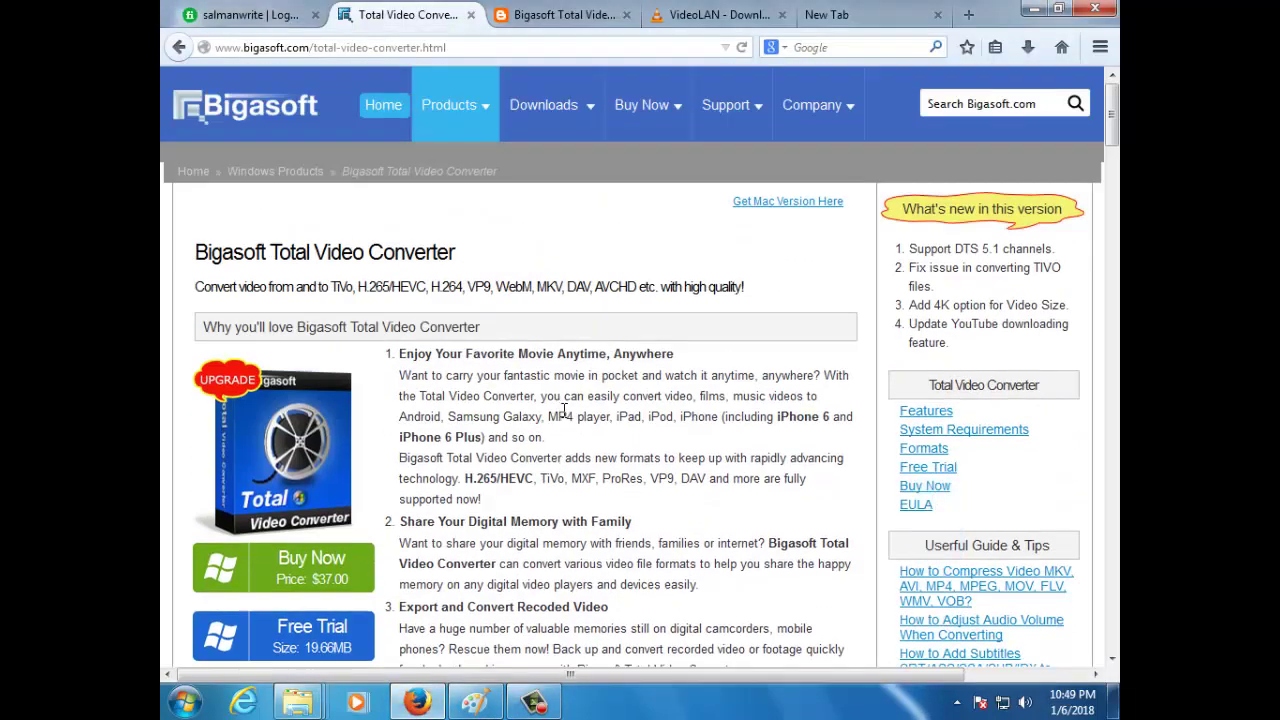
click(560, 14)
click(433, 18)
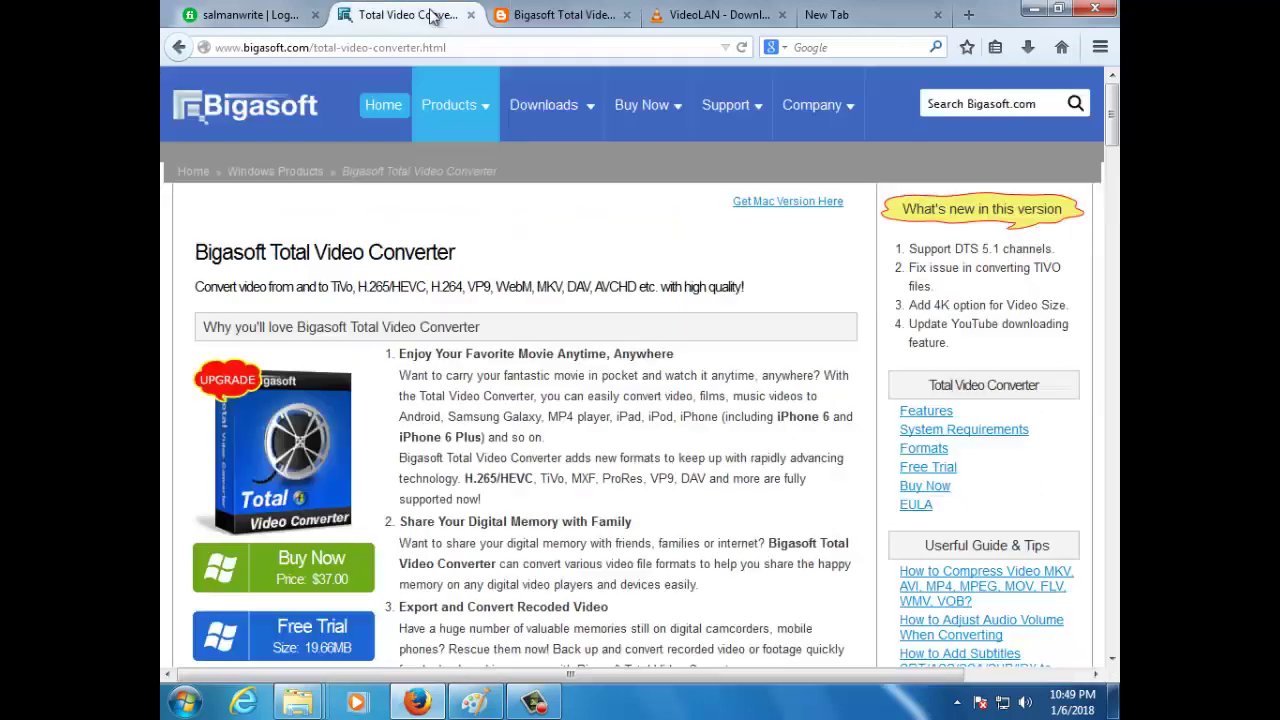
click(315, 44)
text(g)
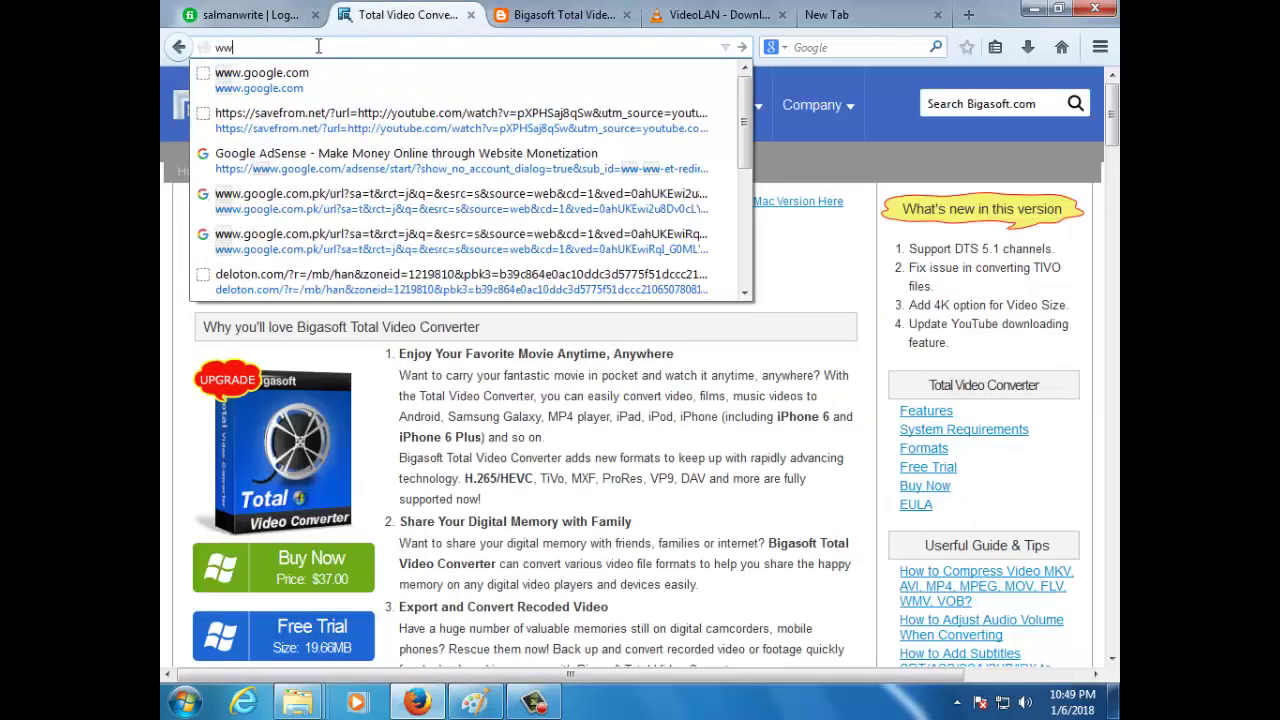
click(323, 74)
mouse_move(500, 104)
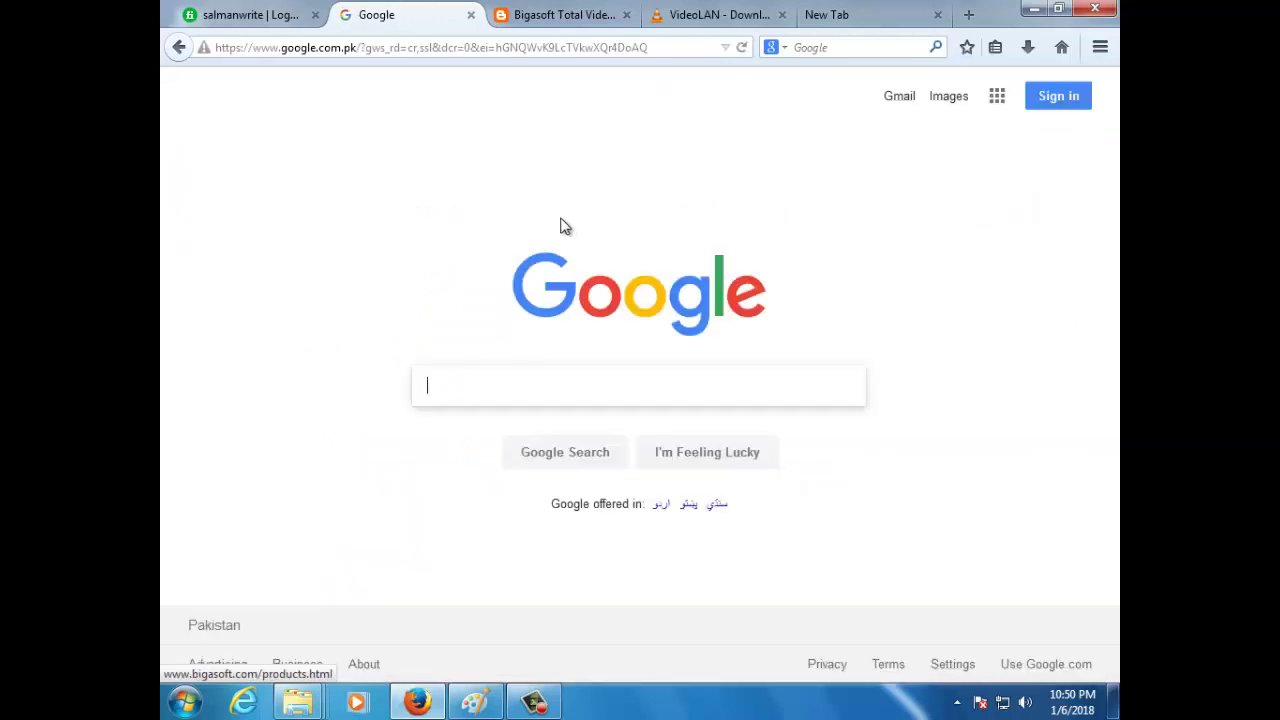
text(biga)
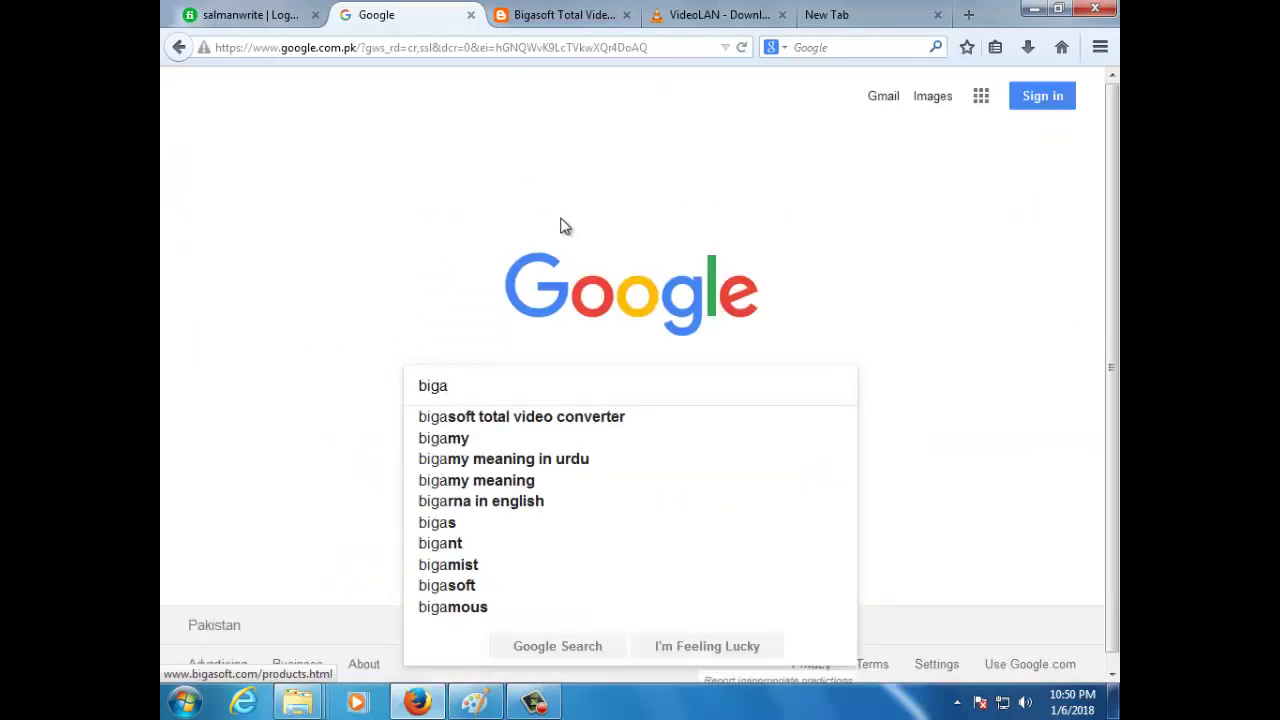
text(soft )
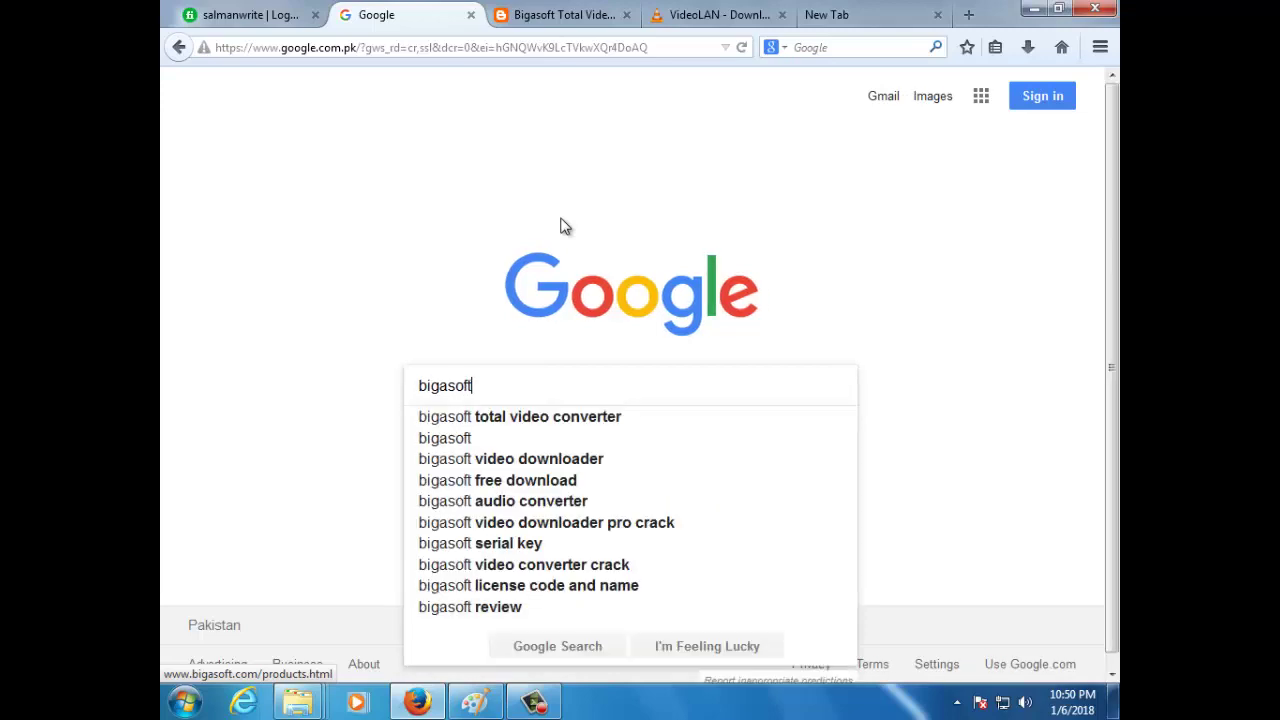
text(key)
key(Return)
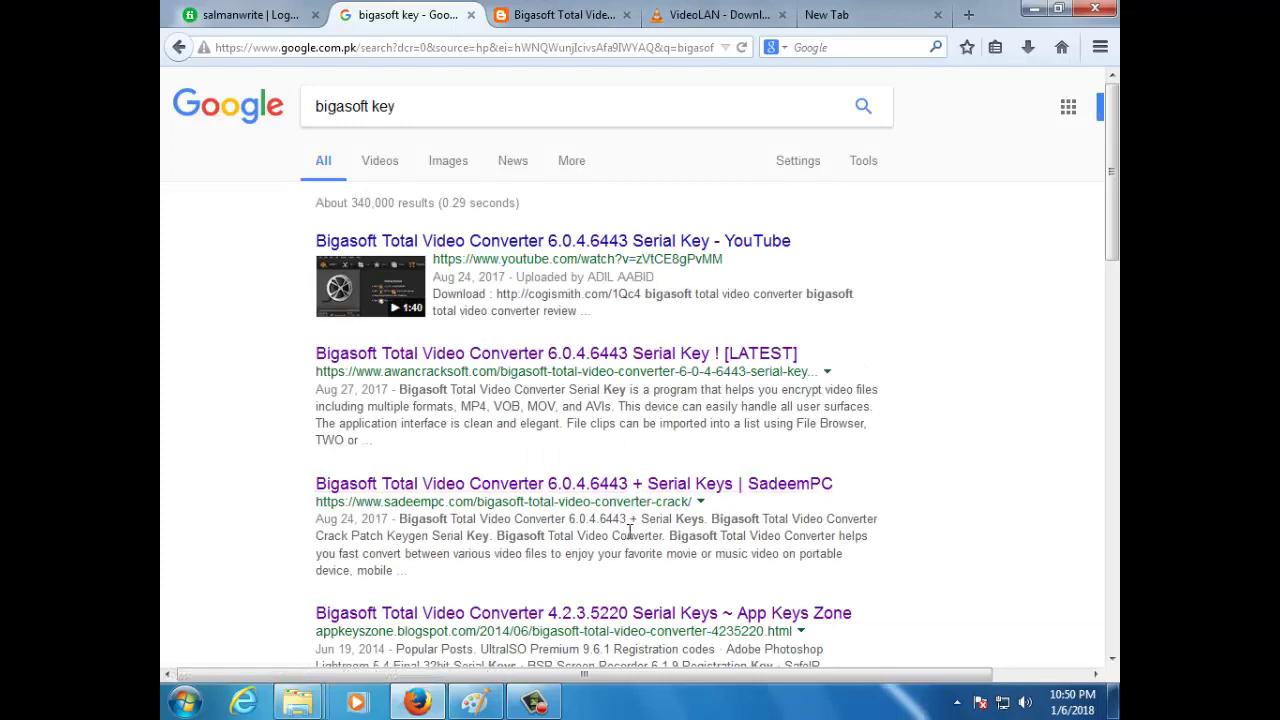
Open the App Keys Zone result in a new tab and copy the first serial key
scroll(629, 531, down, 2)
right_click(612, 506)
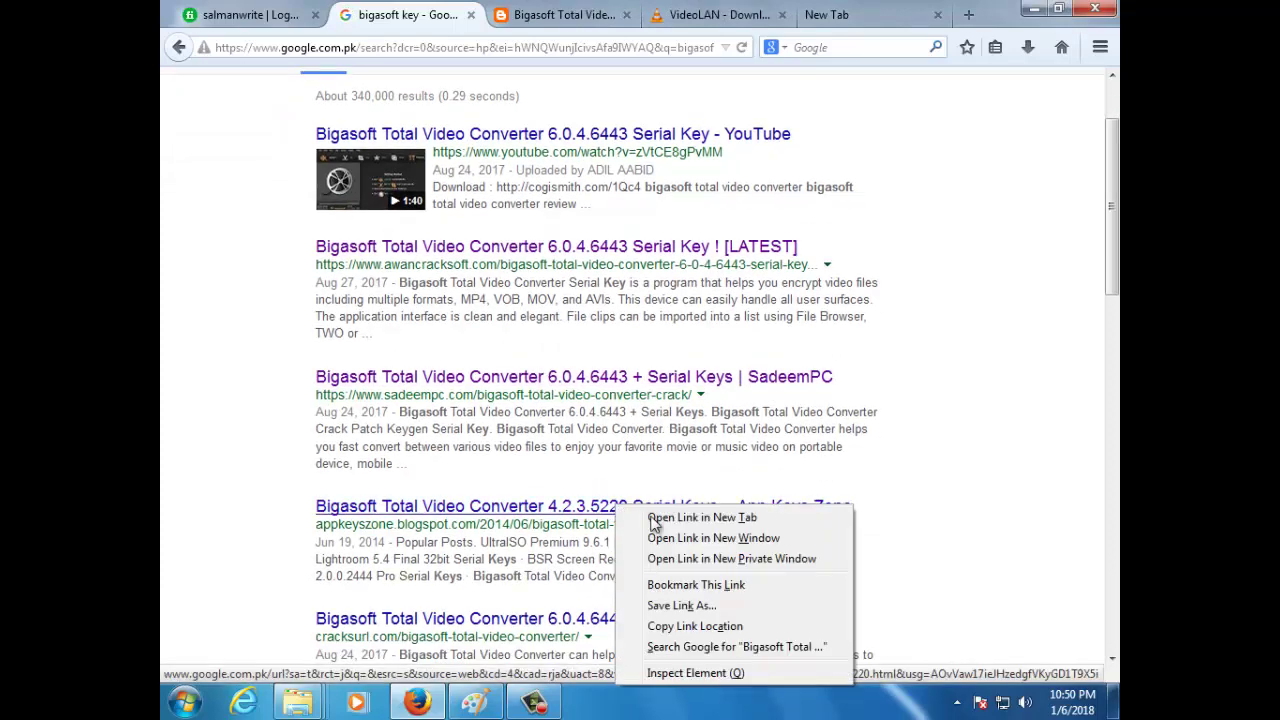
click(668, 517)
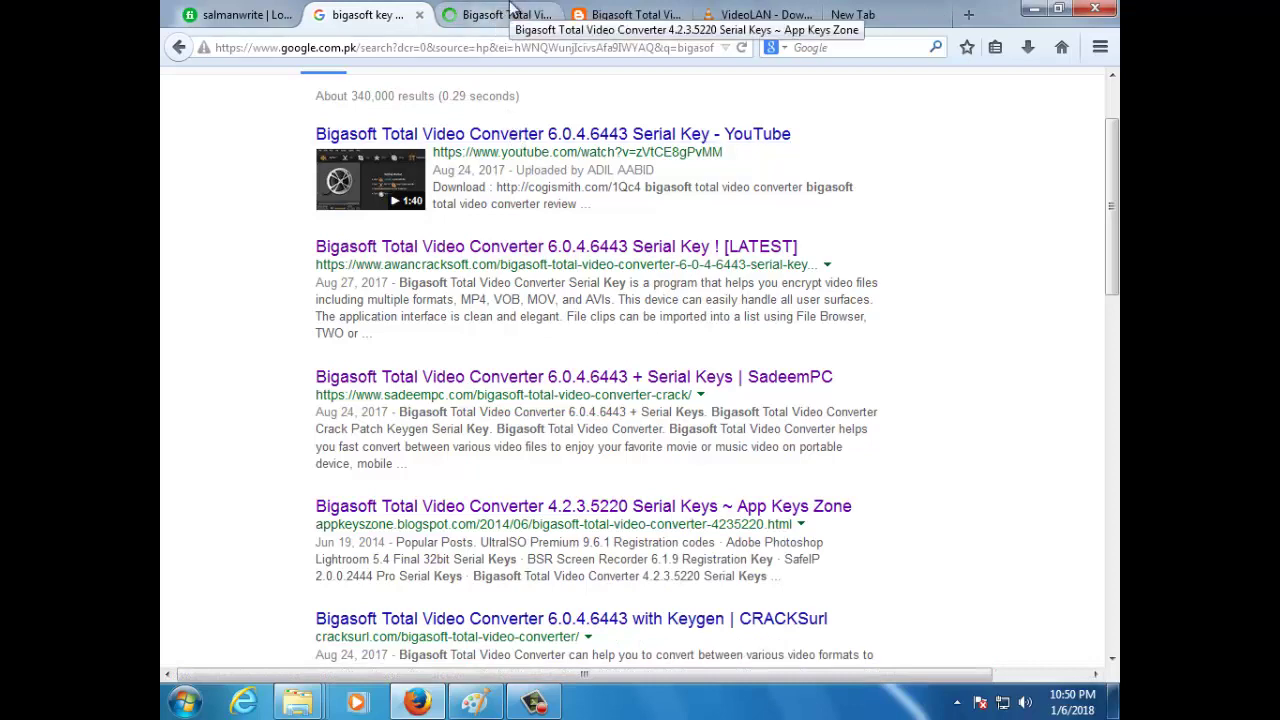
click(510, 12)
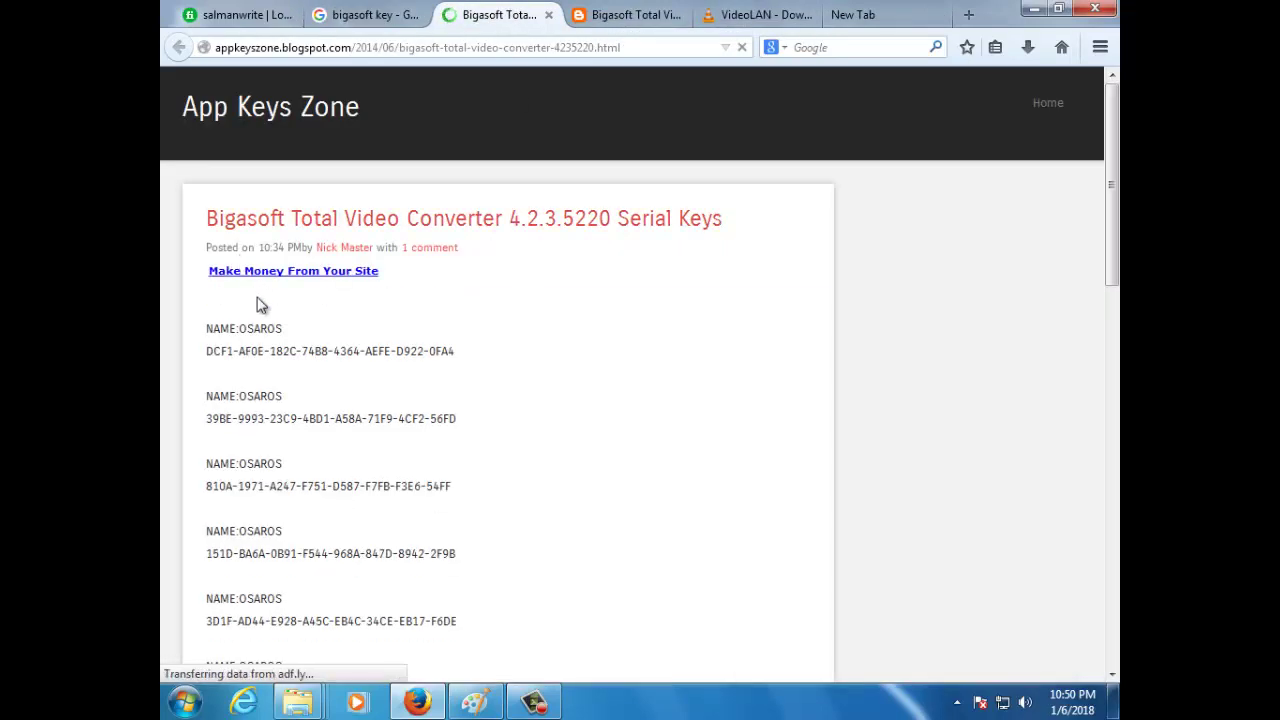
drag(204, 351, 450, 358)
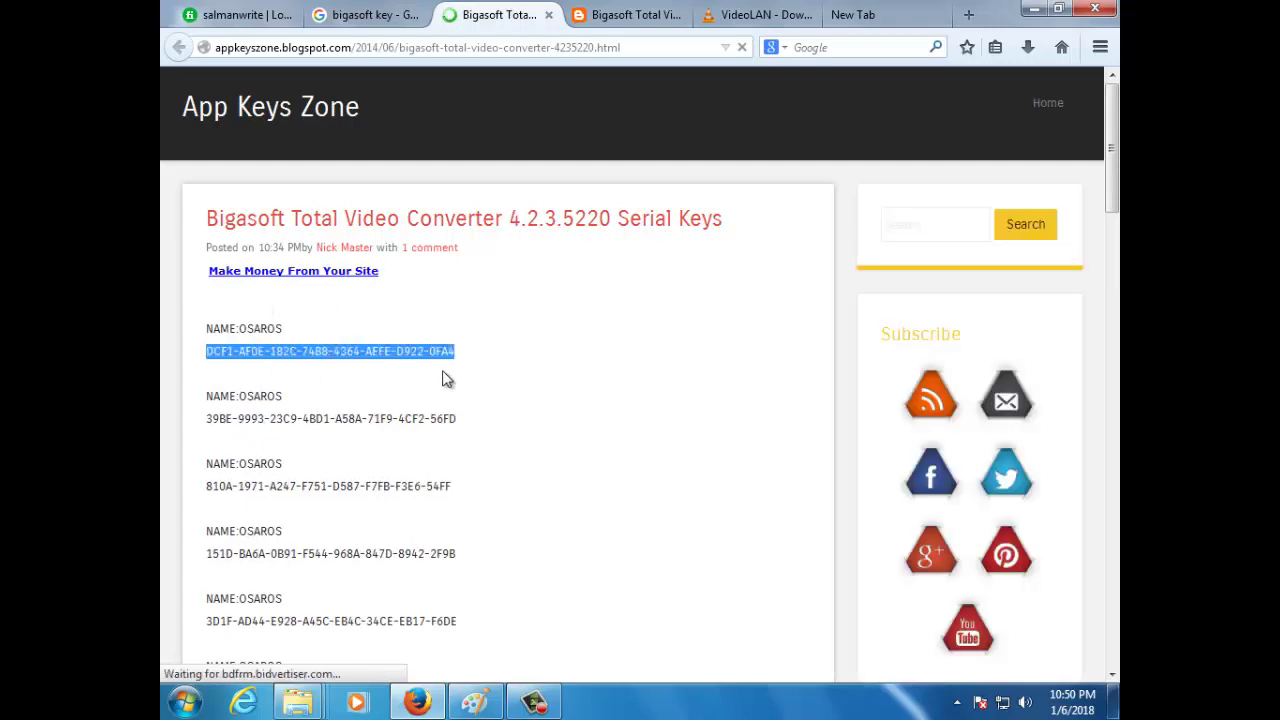
right_click(428, 349)
click(466, 363)
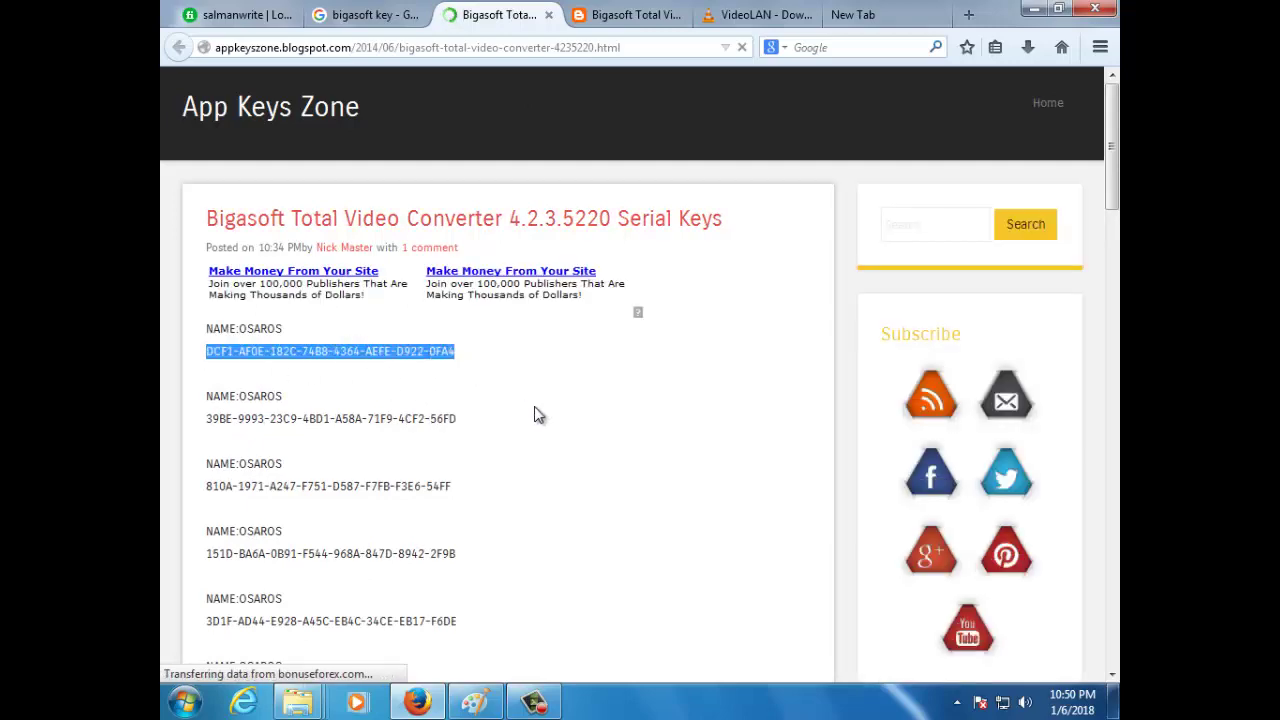
Minimize Firefox and Explorer, launch the Bigasoft desktop shortcut, and dismiss the 0xc0000005 error
click(1033, 8)
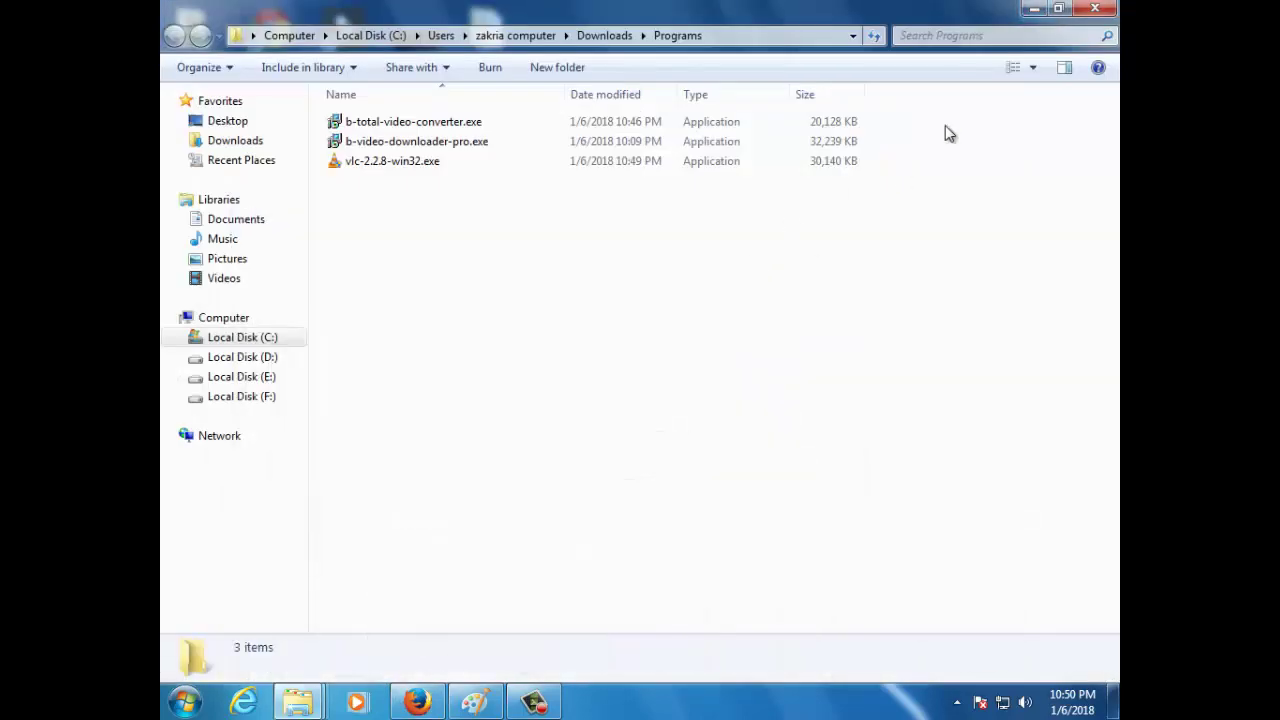
click(1033, 8)
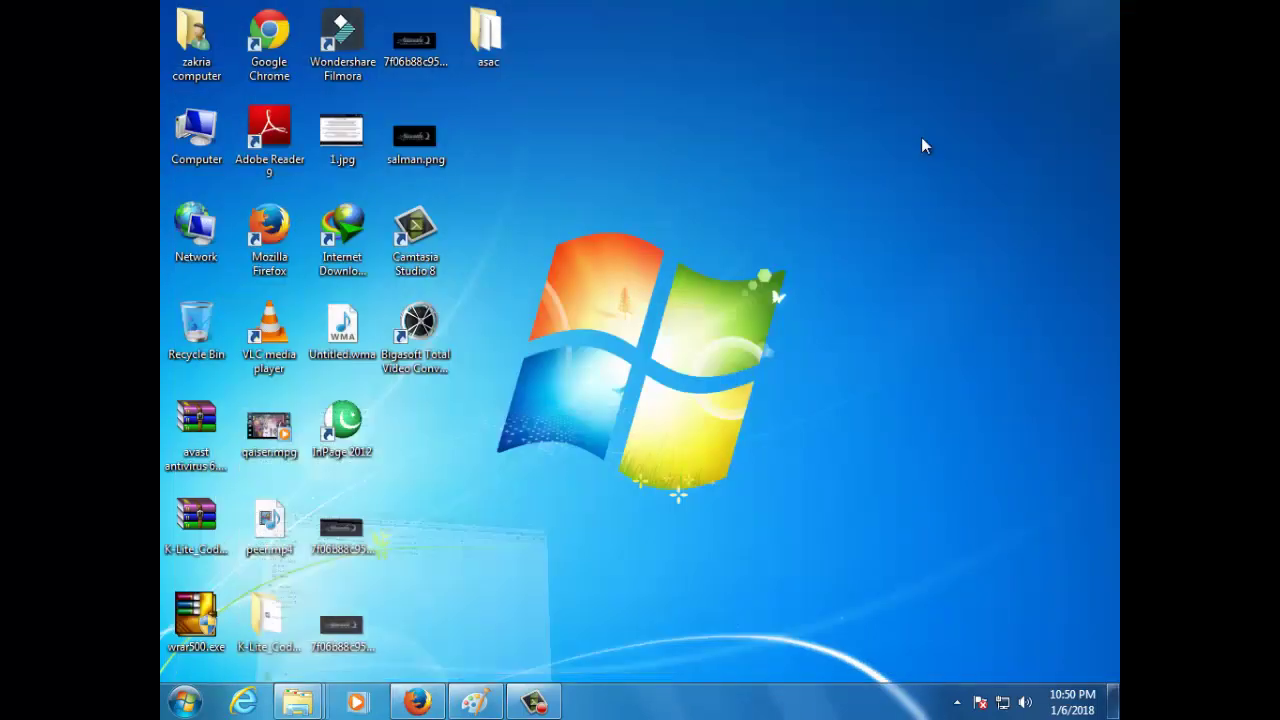
double_click(428, 356)
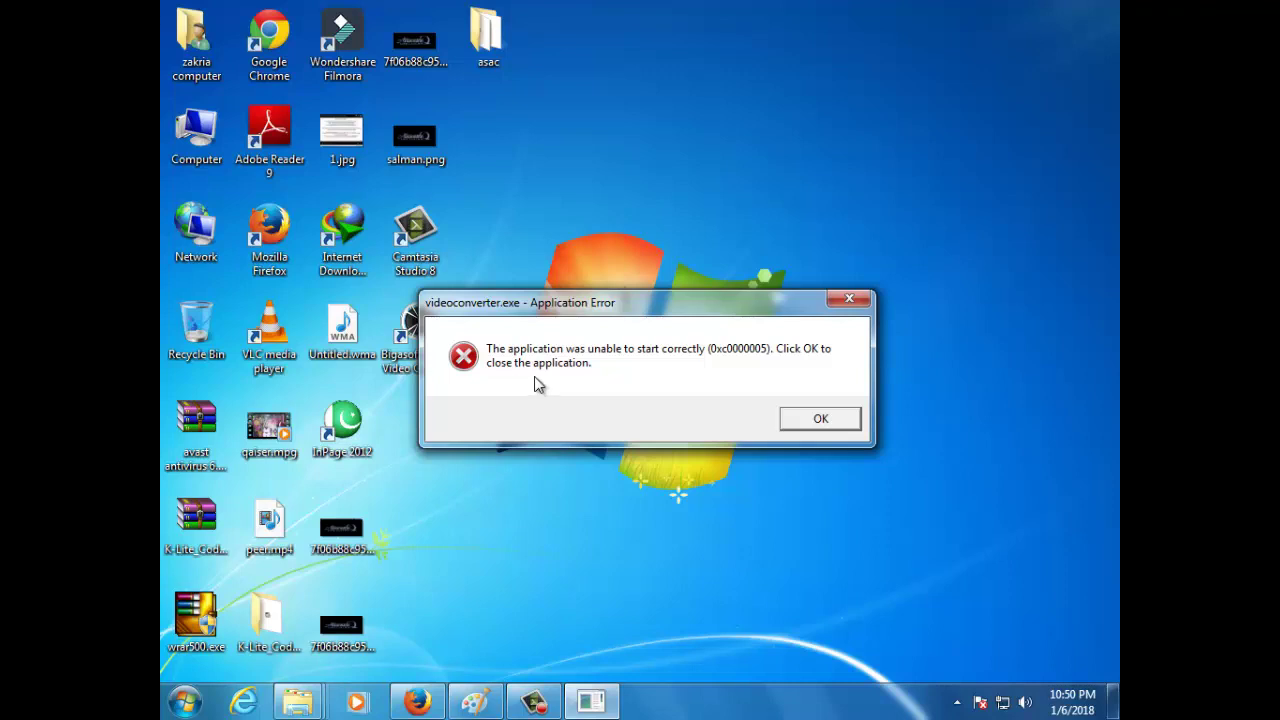
click(822, 418)
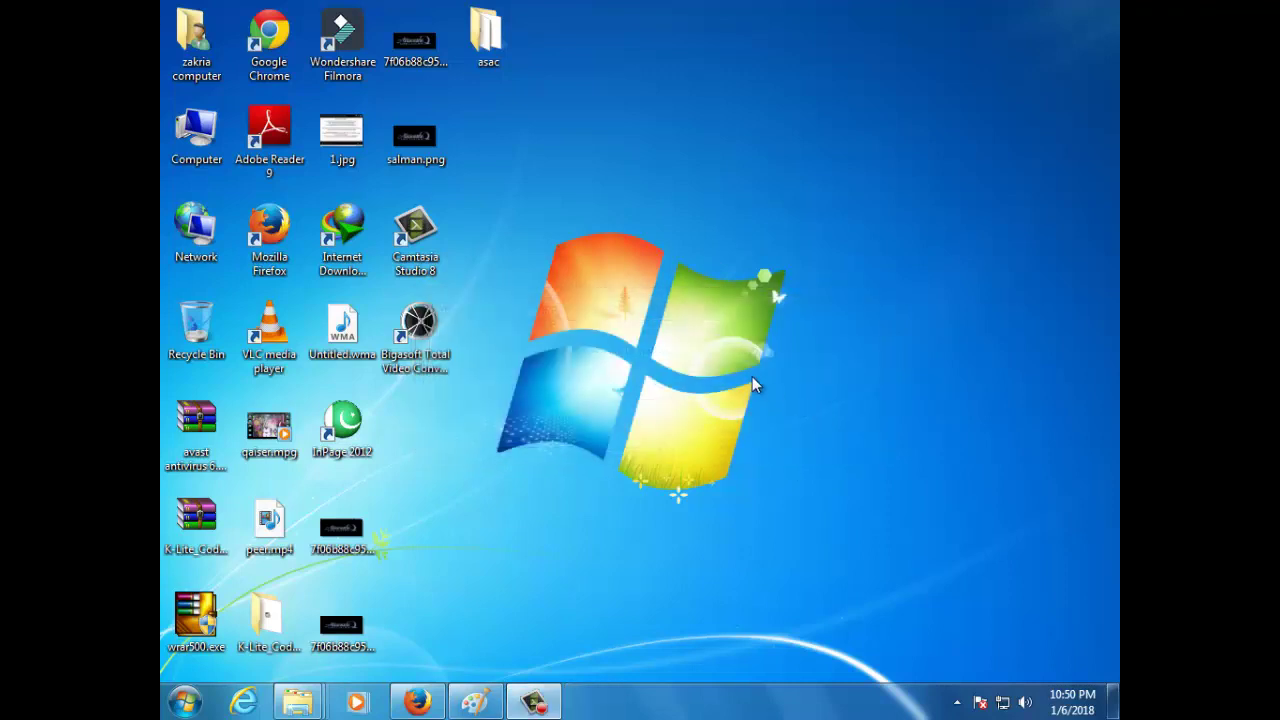
Refresh the desktop, retry launching the converter, dismiss the same error, and open the Start menu
right_click(725, 360)
click(766, 400)
right_click(766, 400)
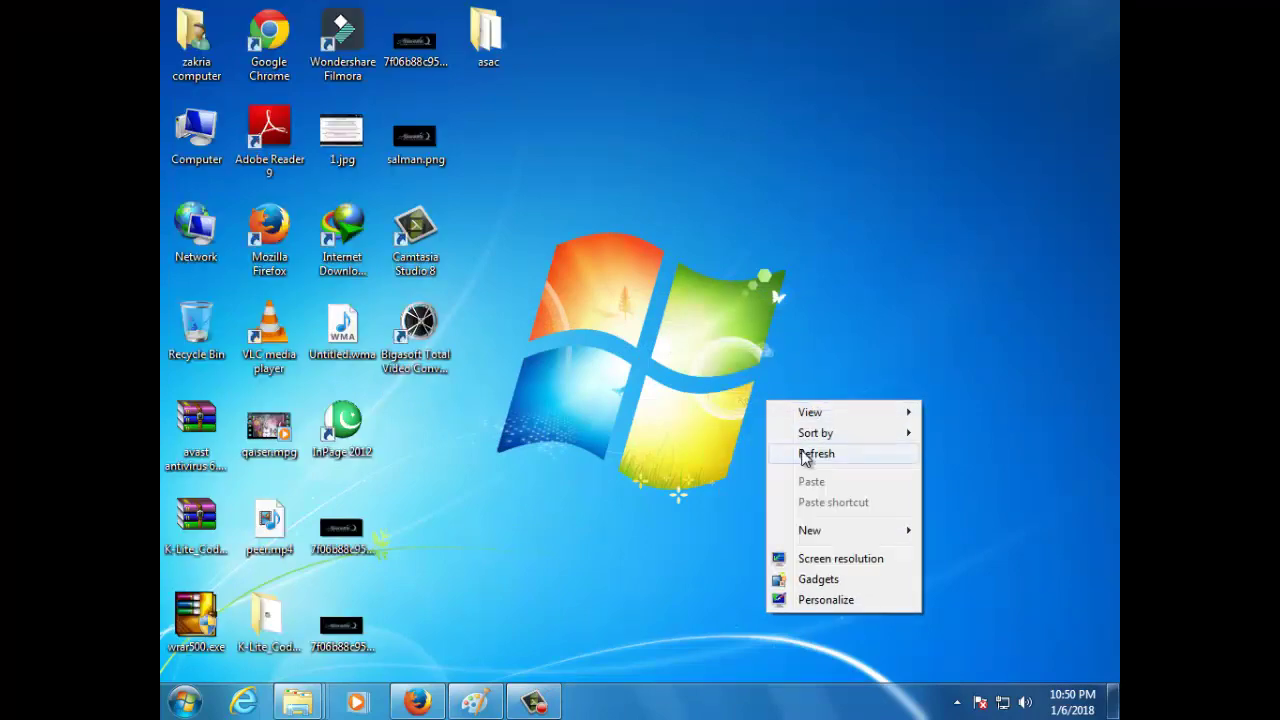
click(806, 454)
click(404, 342)
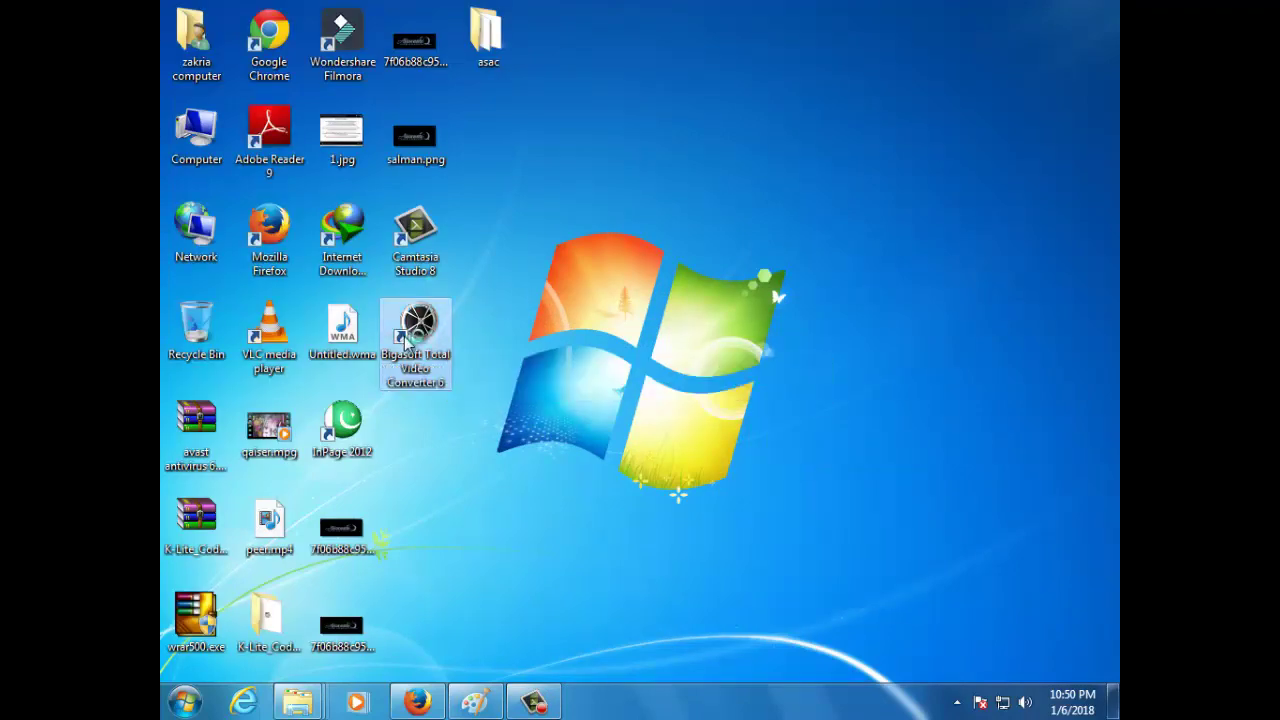
double_click(404, 342)
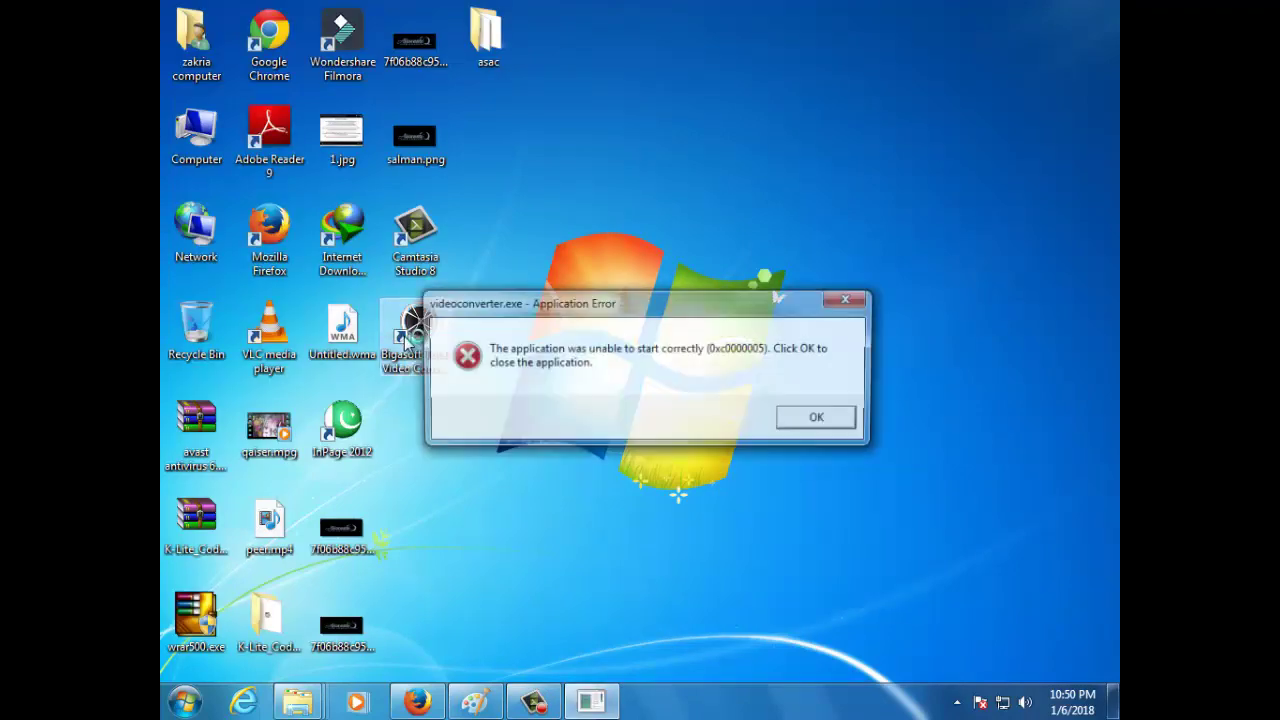
click(826, 418)
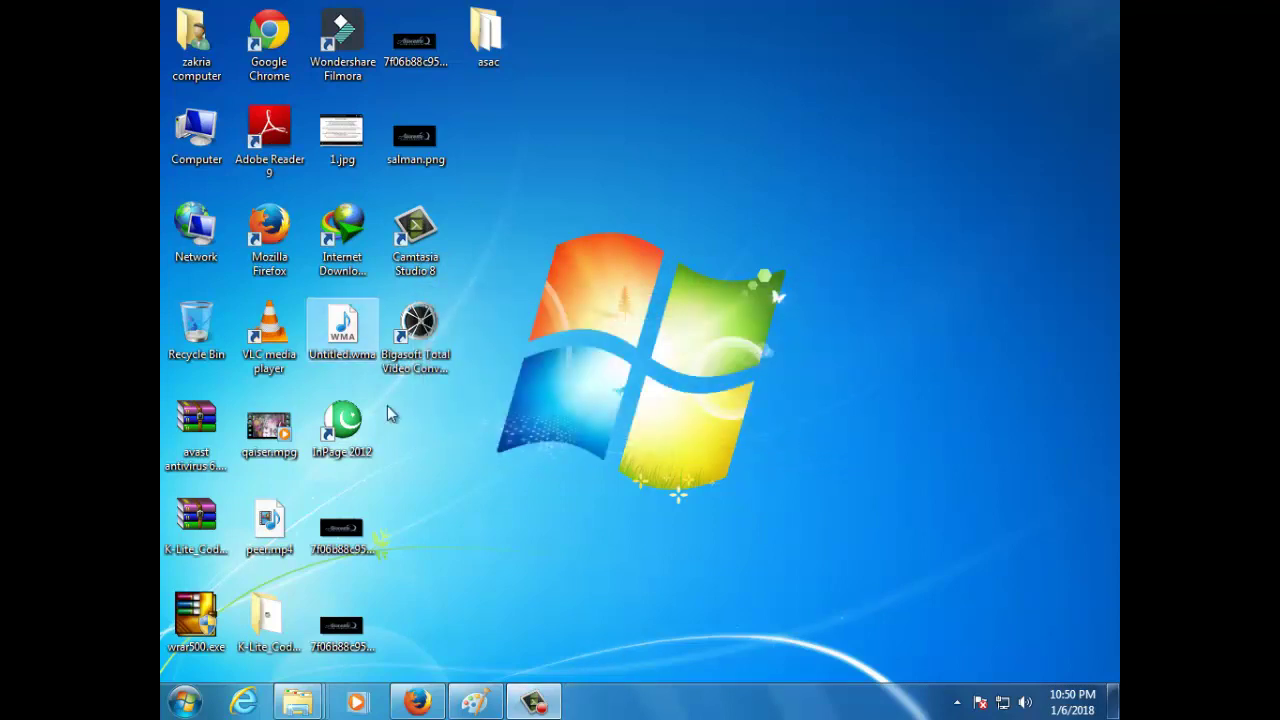
click(185, 701)
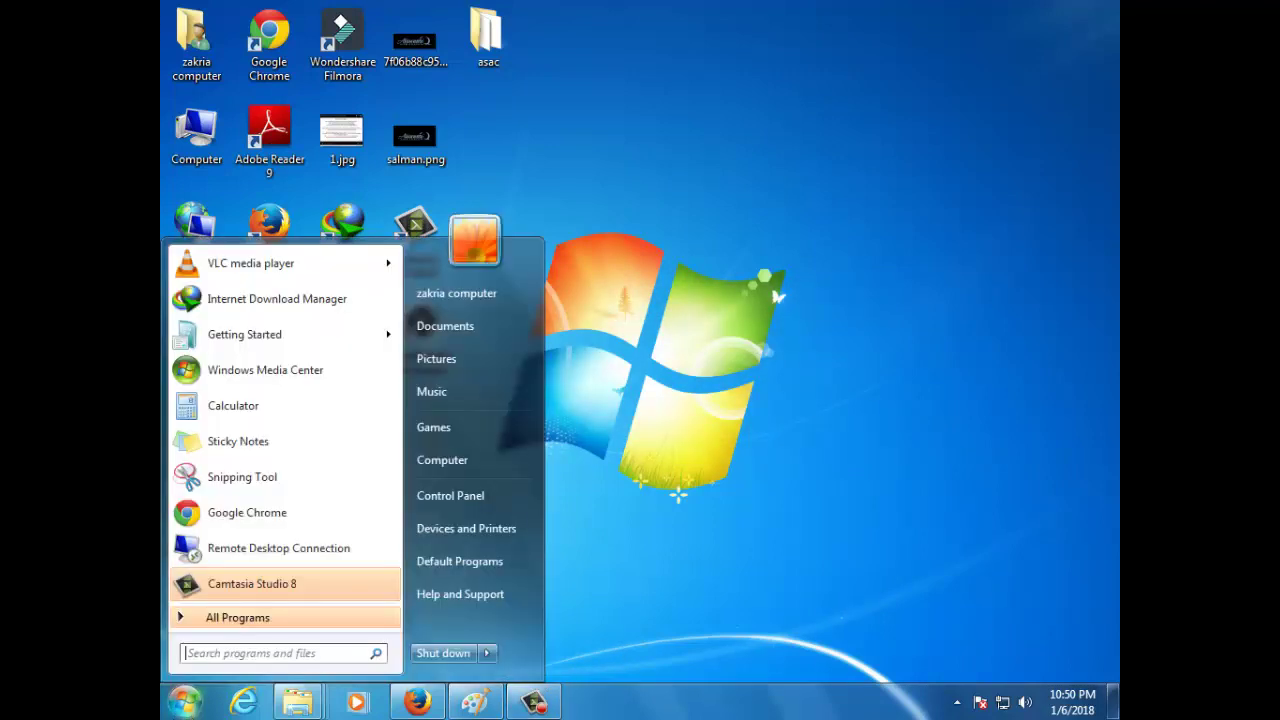
Remove Bigasoft Total Video Converter 6.0.4.6443 through Control Panel's Programs and Features, confirming completion
click(445, 500)
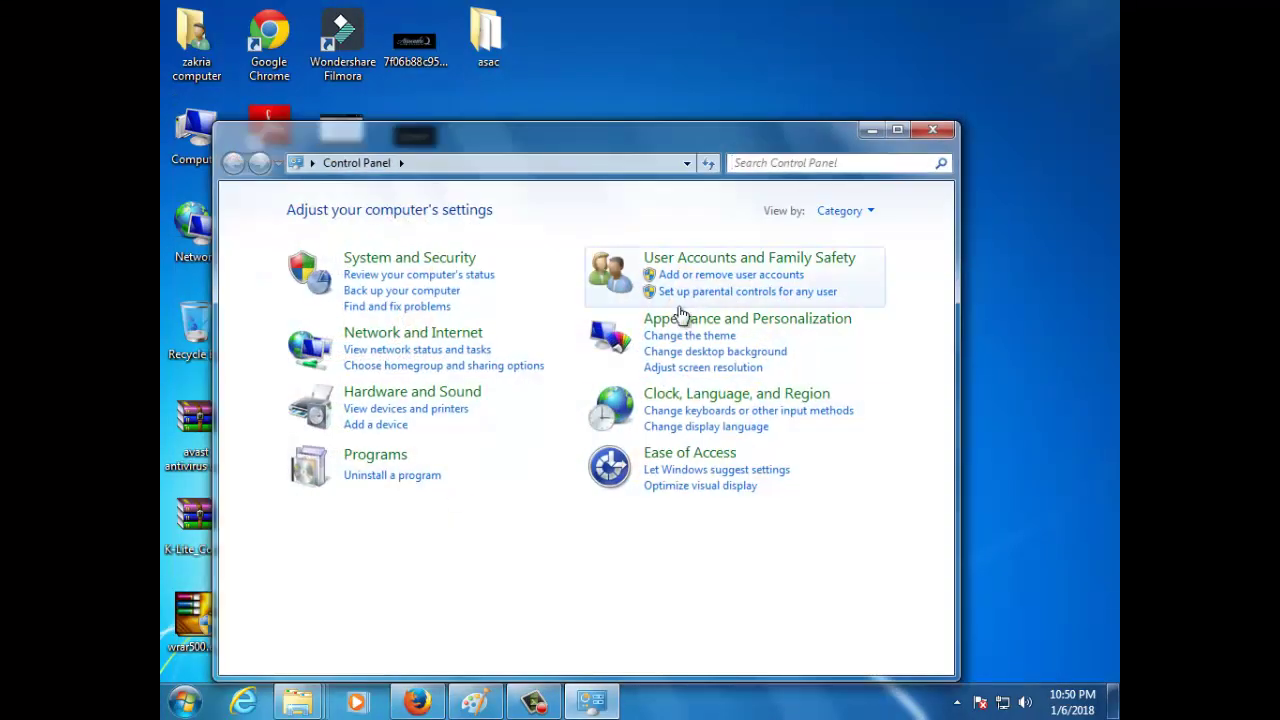
click(378, 457)
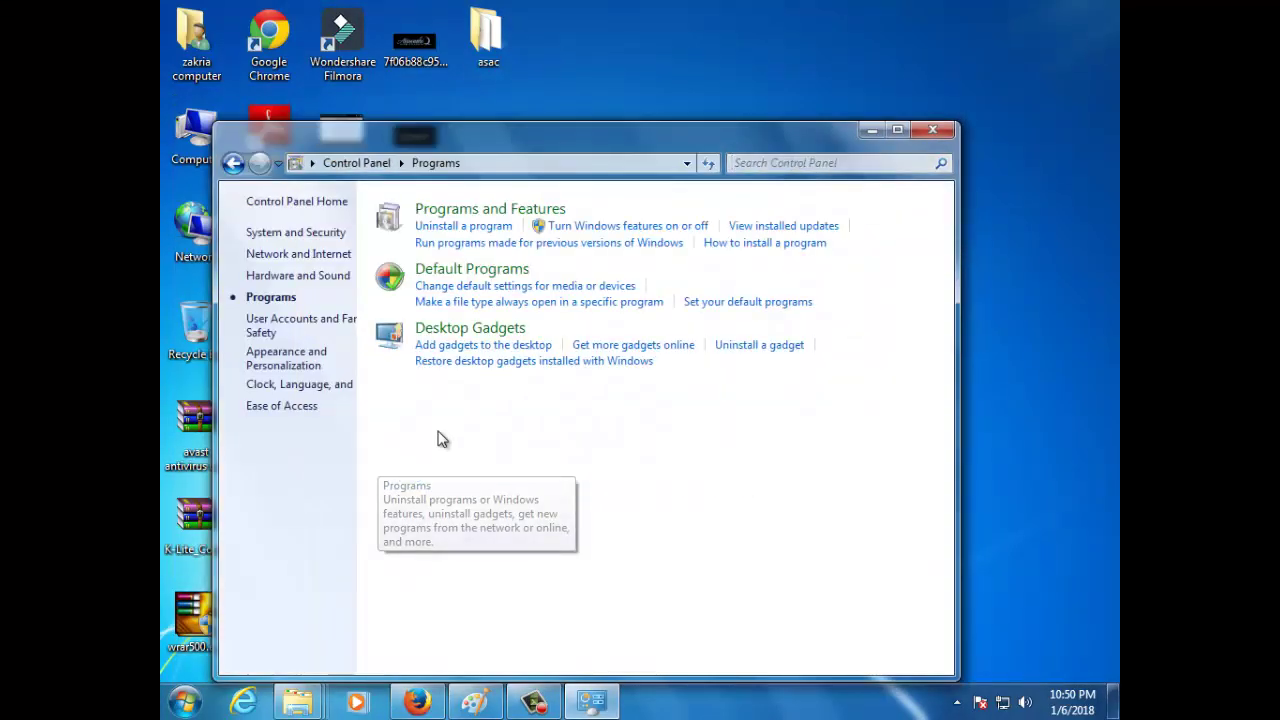
click(527, 212)
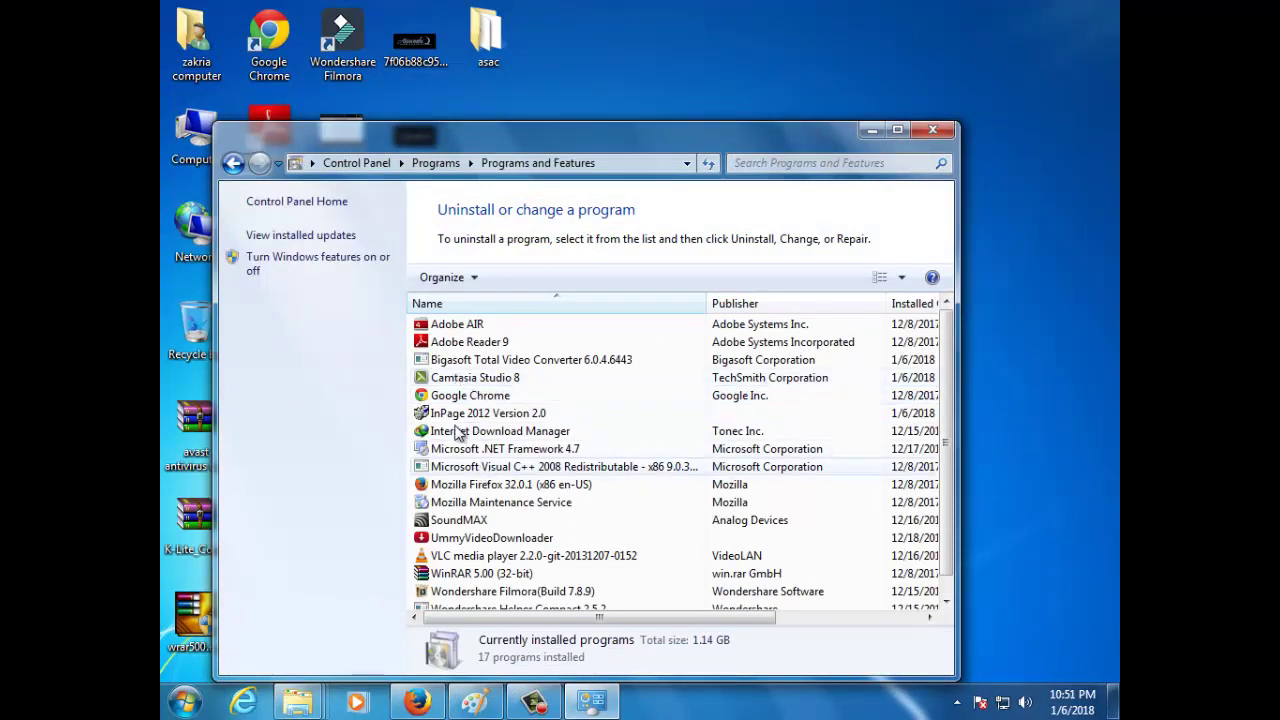
click(498, 366)
click(537, 277)
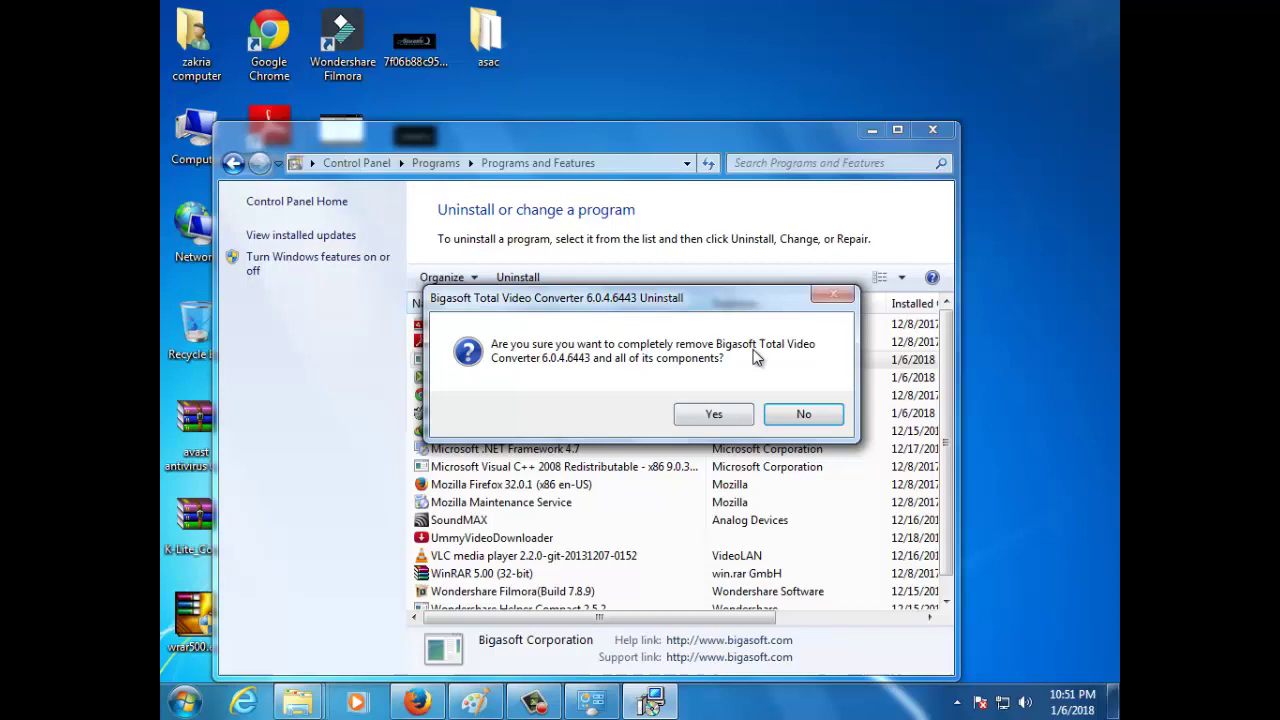
click(713, 414)
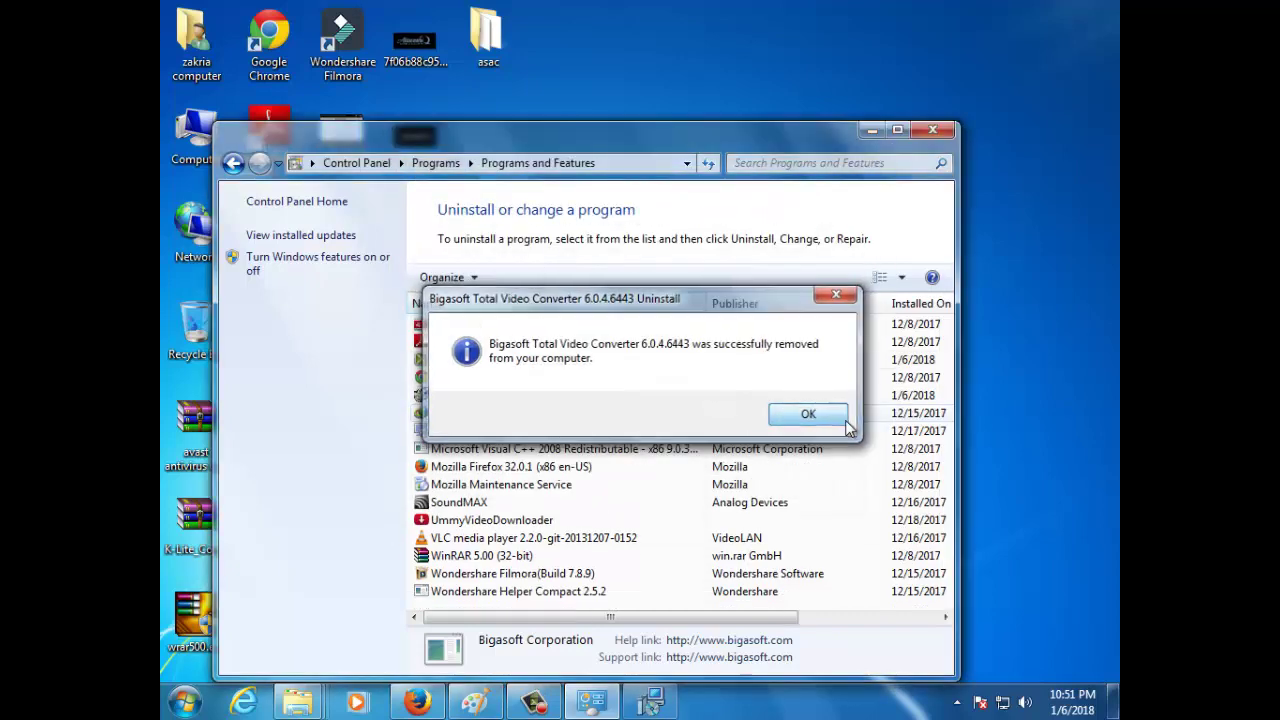
click(840, 420)
Close the Programs and Features window and refresh the desktop
click(933, 130)
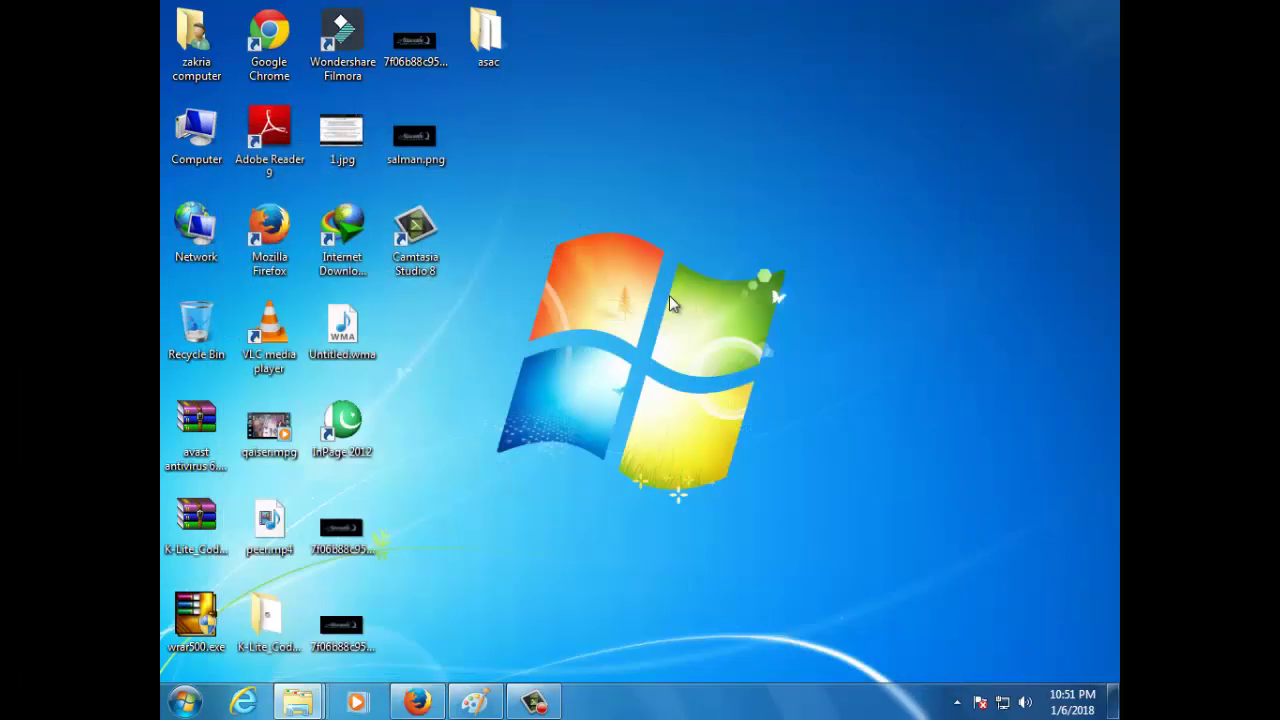
right_click(671, 294)
click(745, 350)
right_click(742, 360)
click(780, 412)
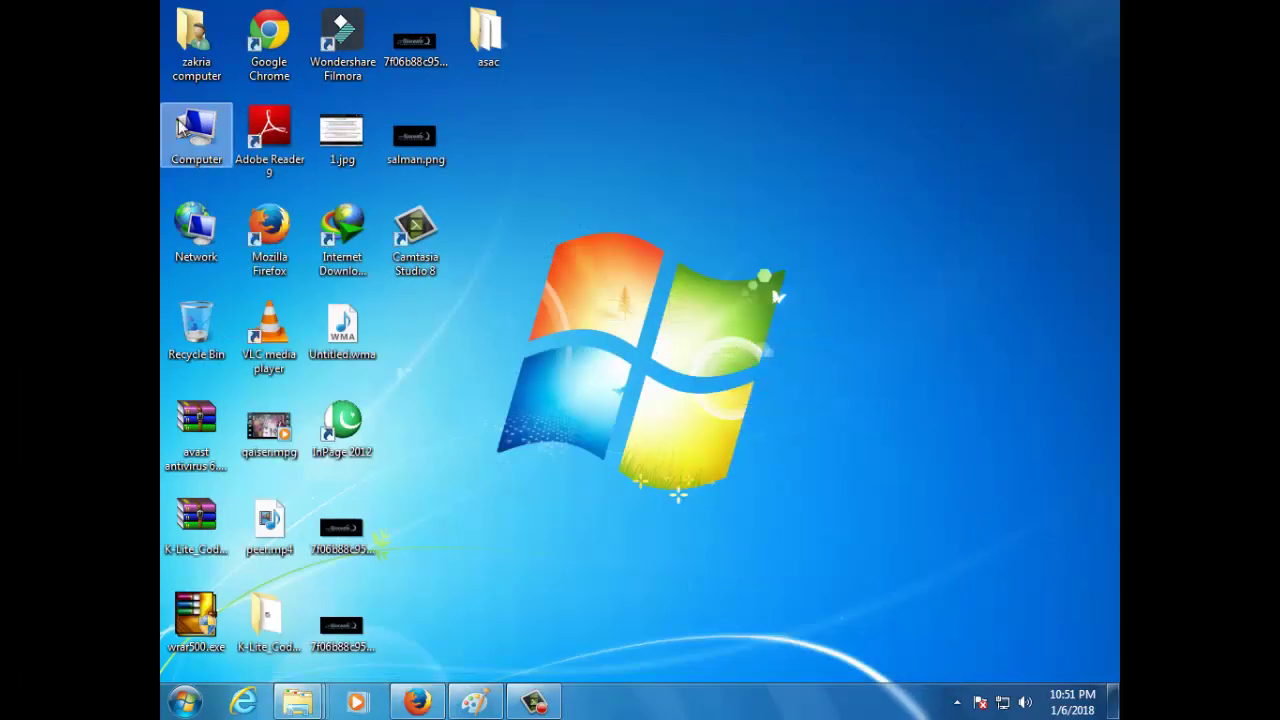
Browse to Downloads\Programs and run the b-total-video-converter.exe installer
double_click(190, 60)
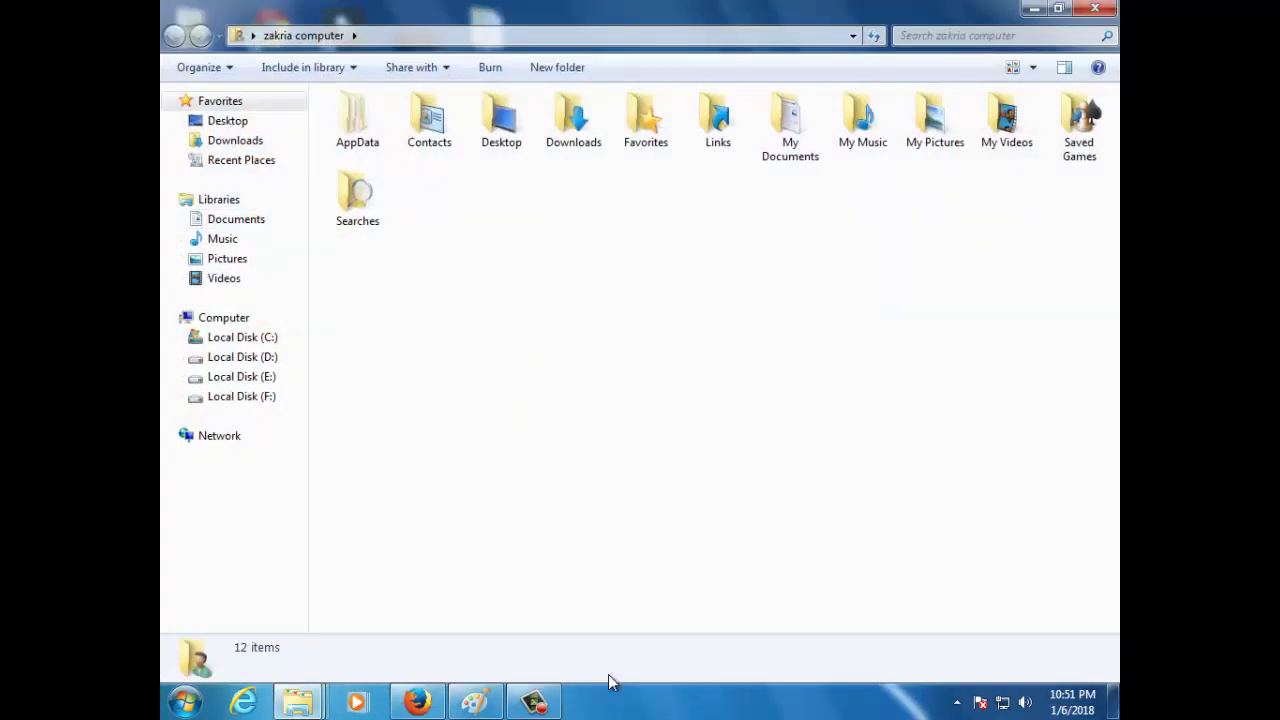
double_click(585, 125)
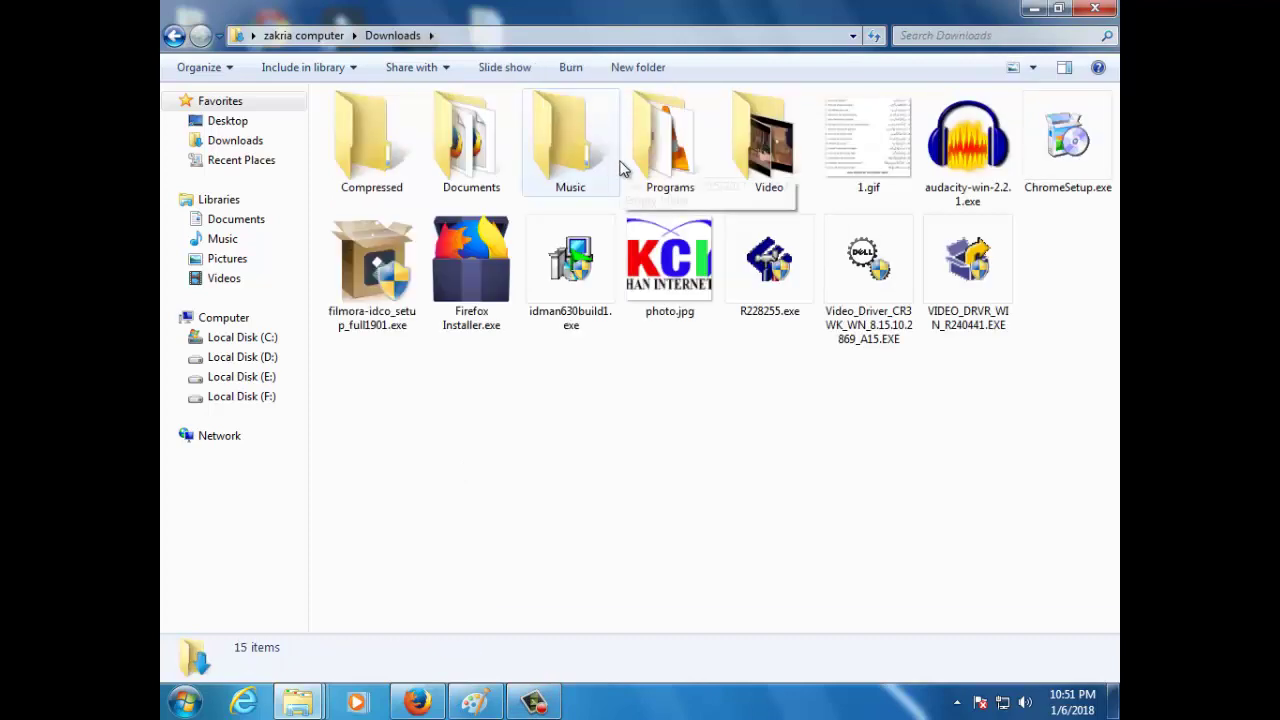
double_click(668, 140)
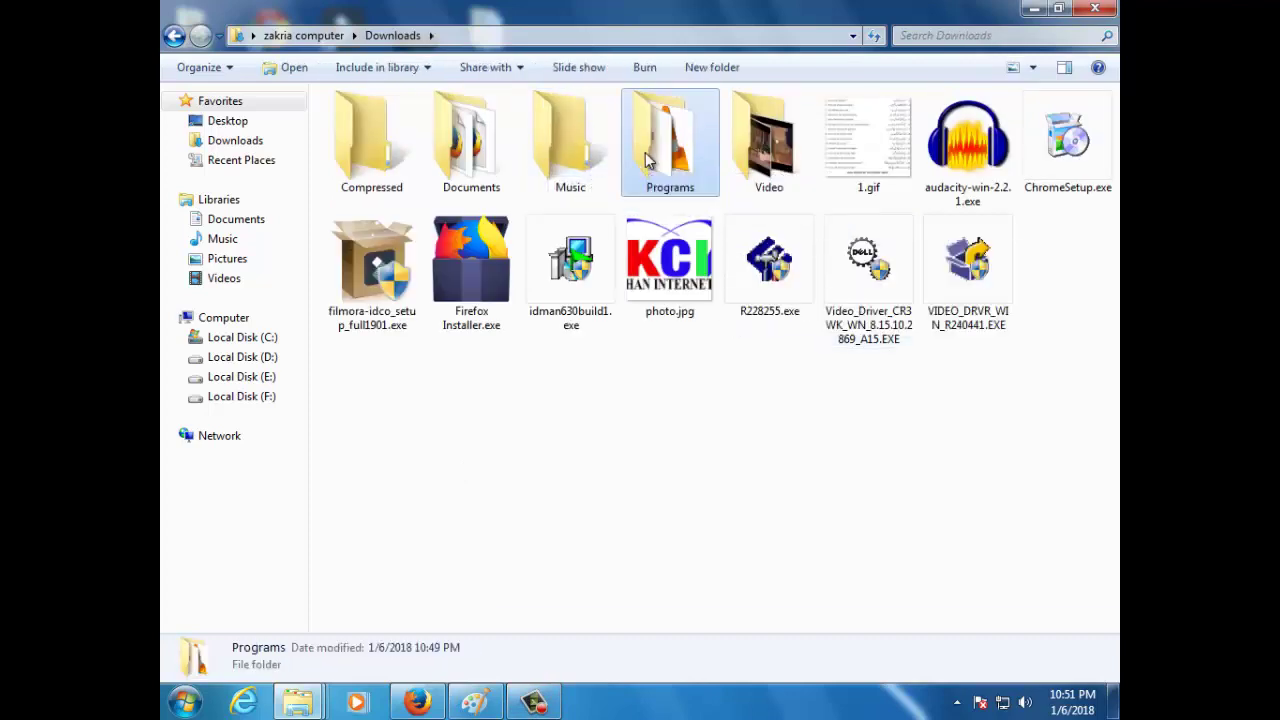
click(385, 126)
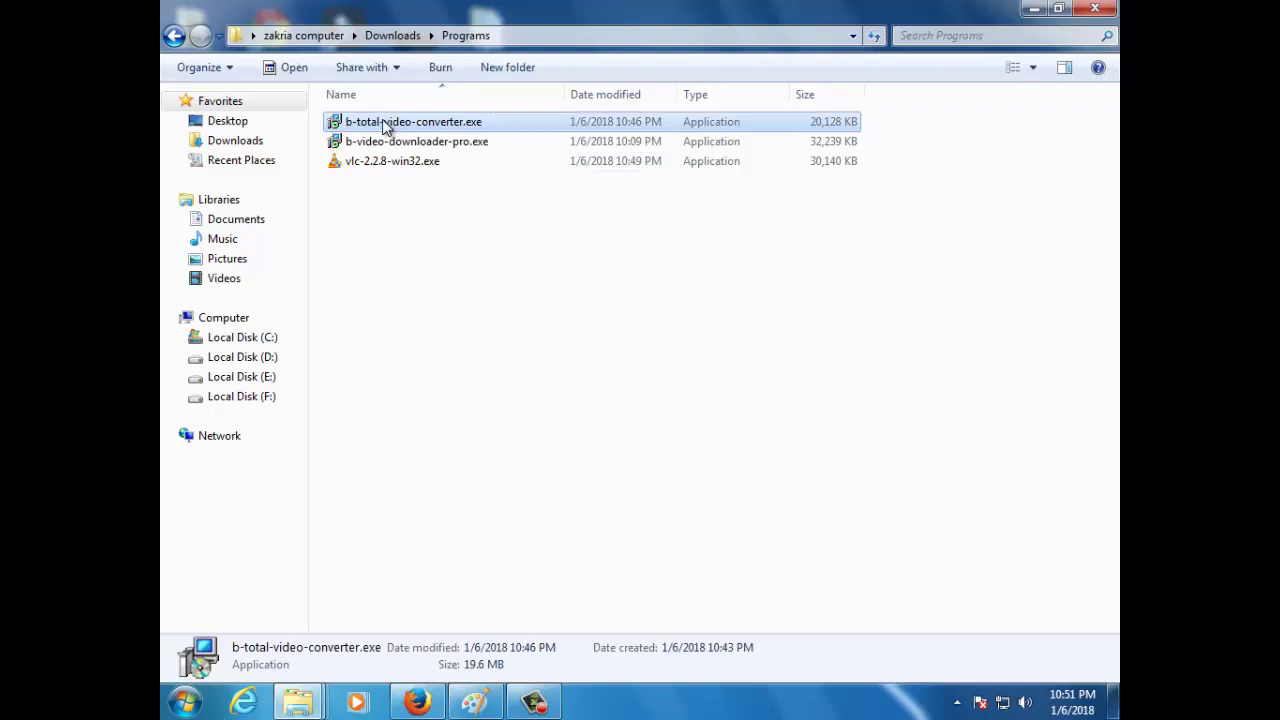
double_click(382, 119)
click(418, 703)
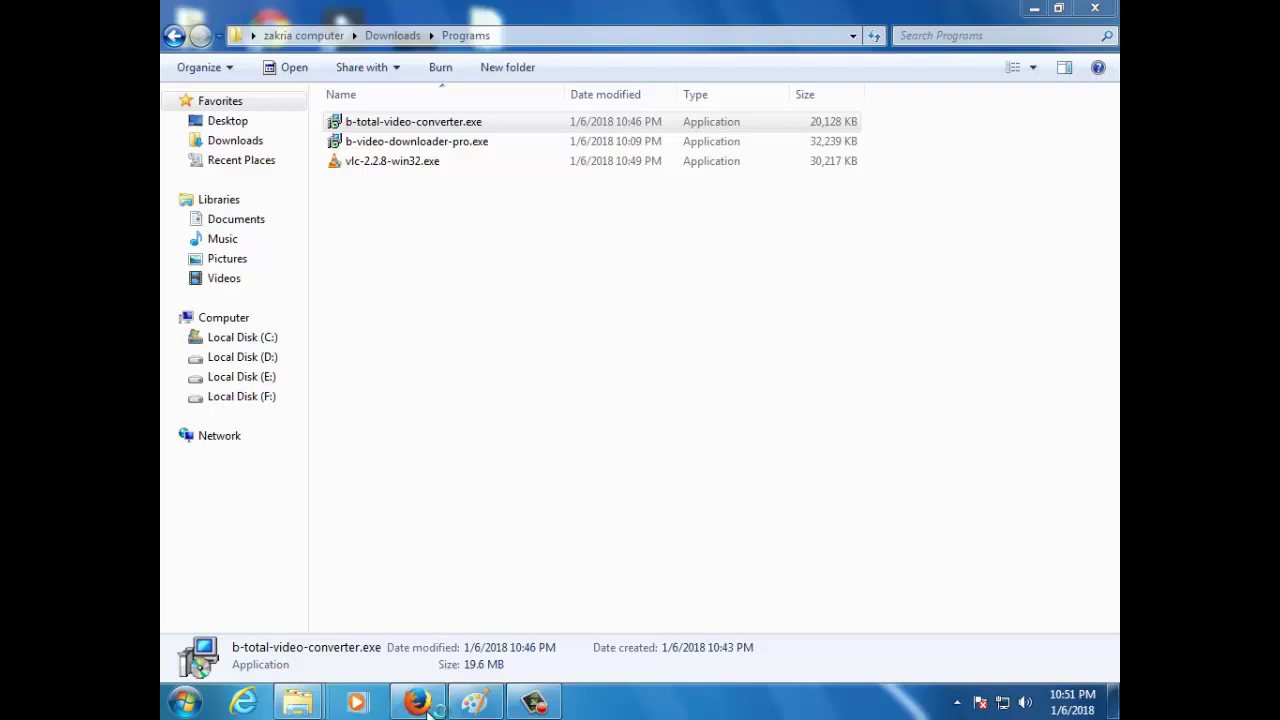
Accept the licence, confirm the existing install folder, install with defaults, and finish with launch
click(743, 503)
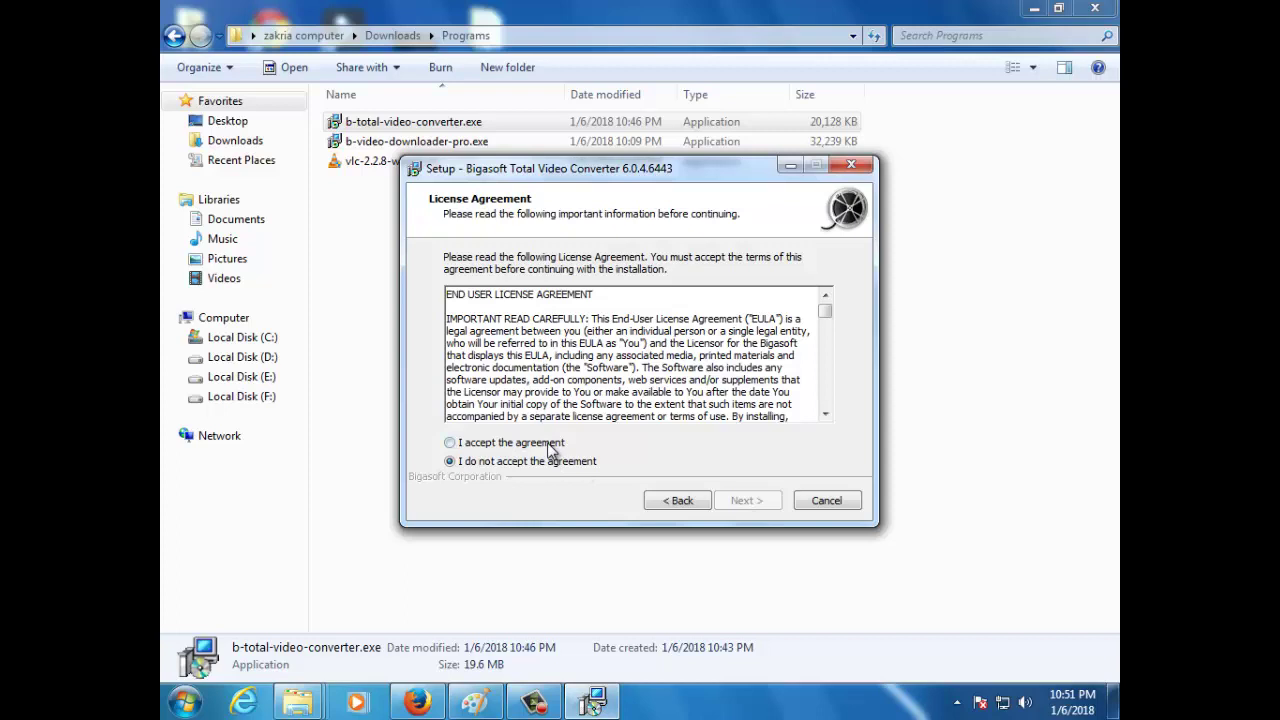
click(468, 442)
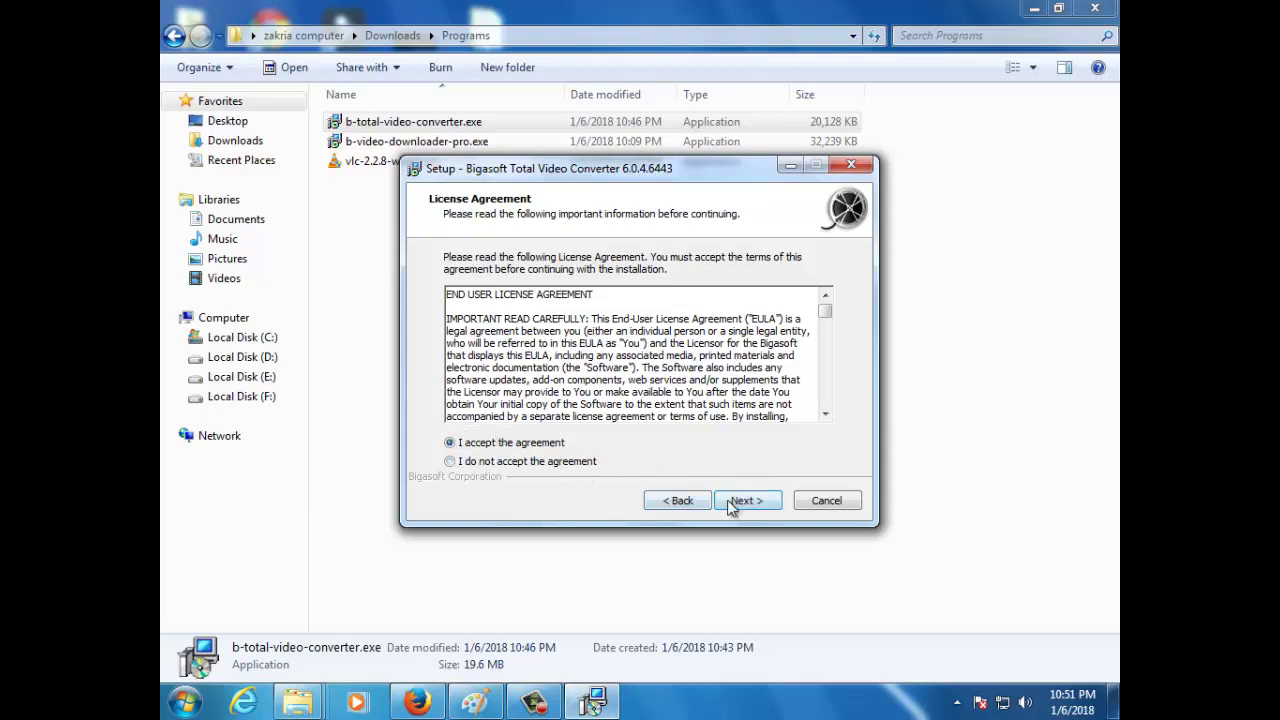
click(752, 508)
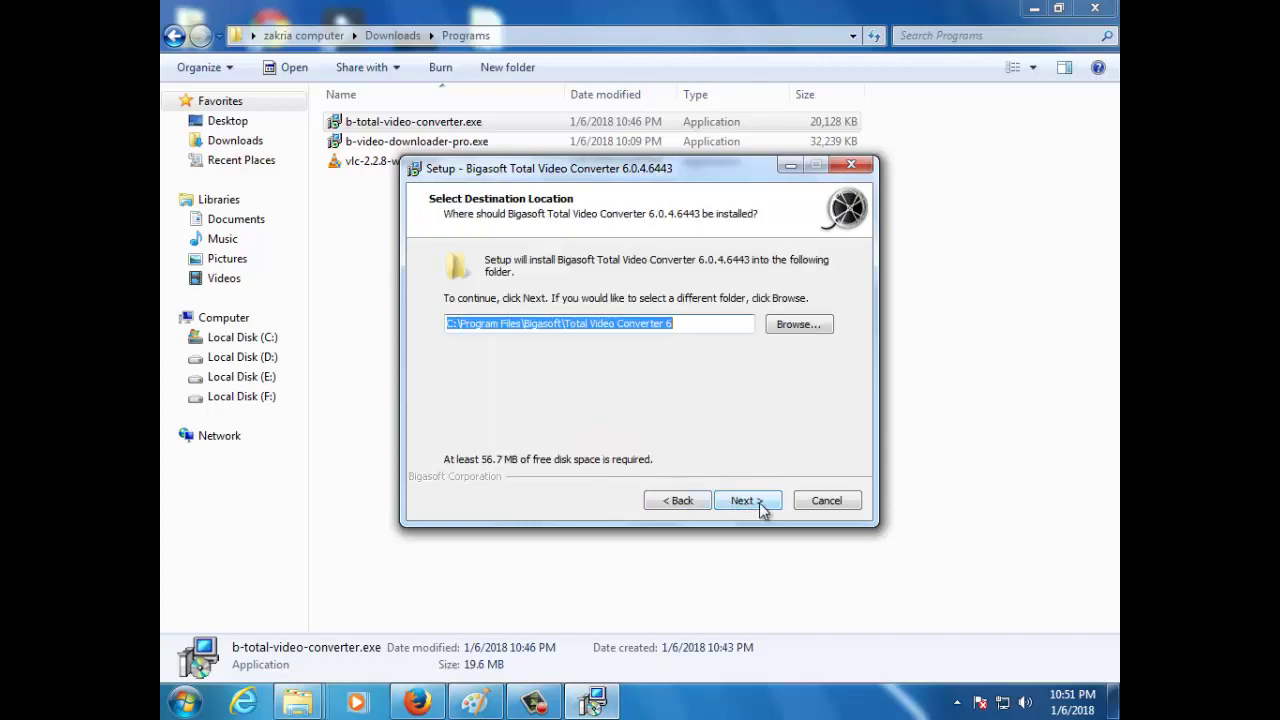
click(757, 503)
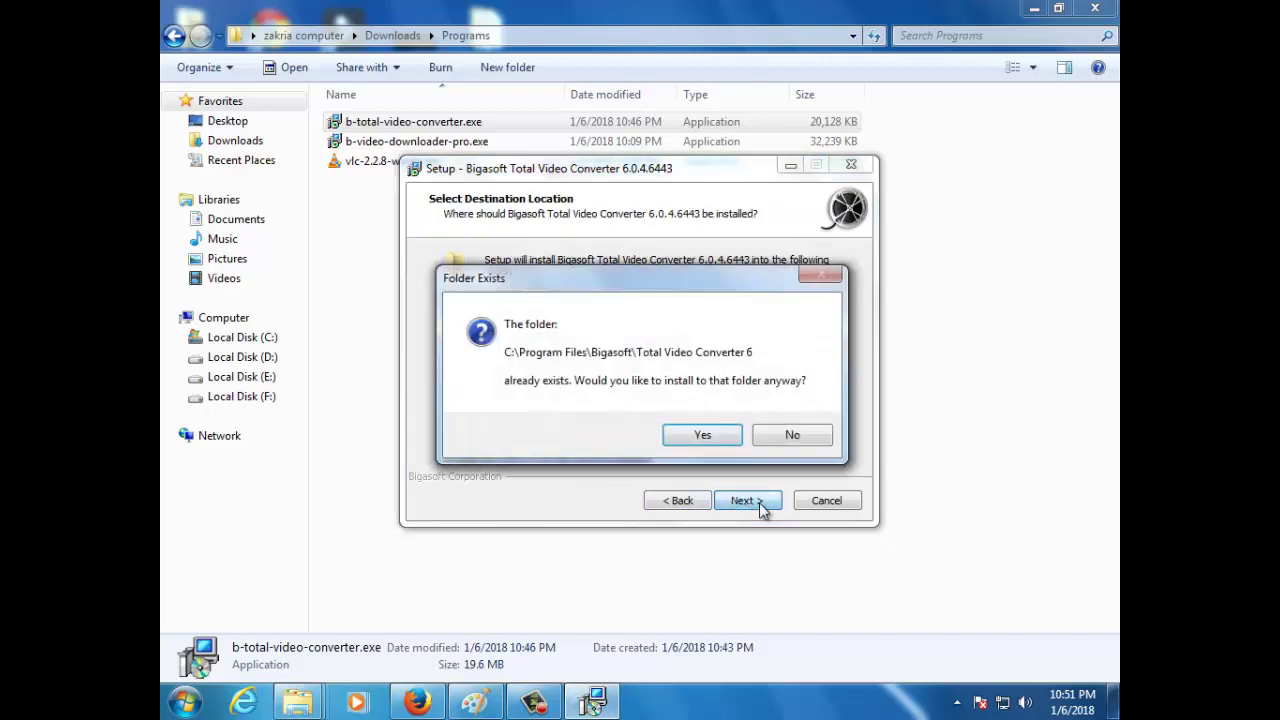
click(703, 436)
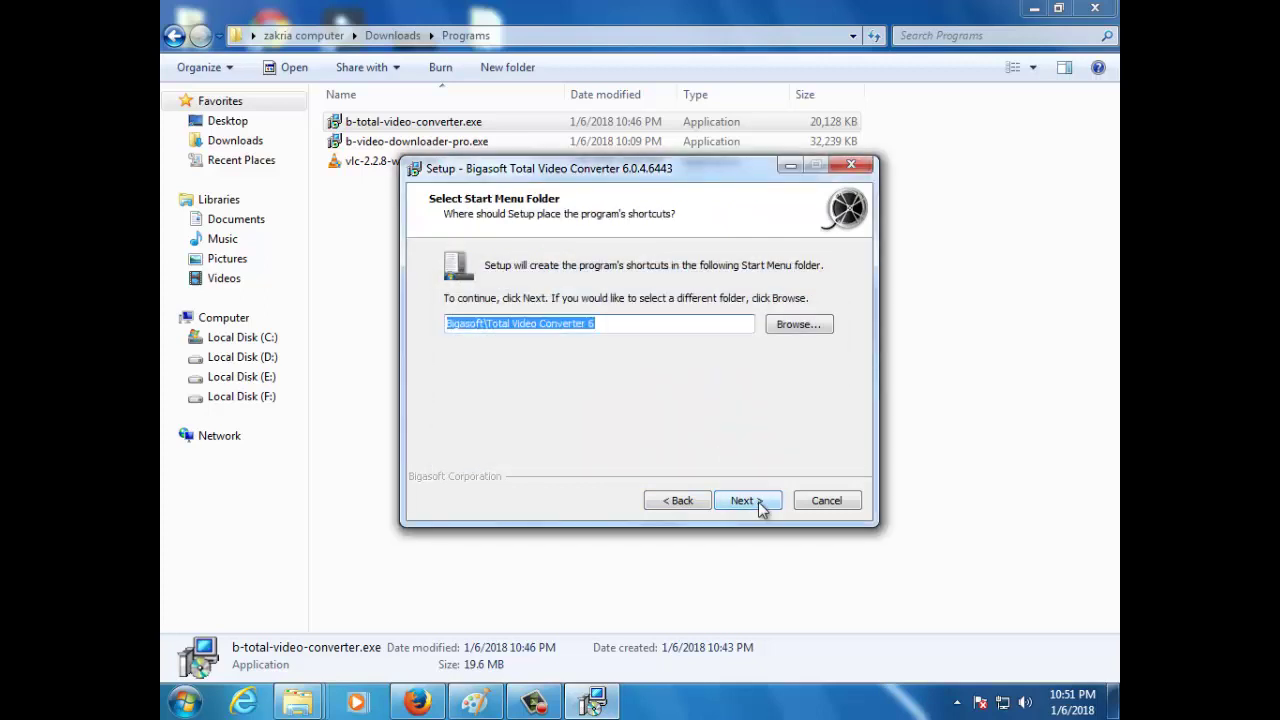
click(758, 503)
click(758, 503)
click(758, 503)
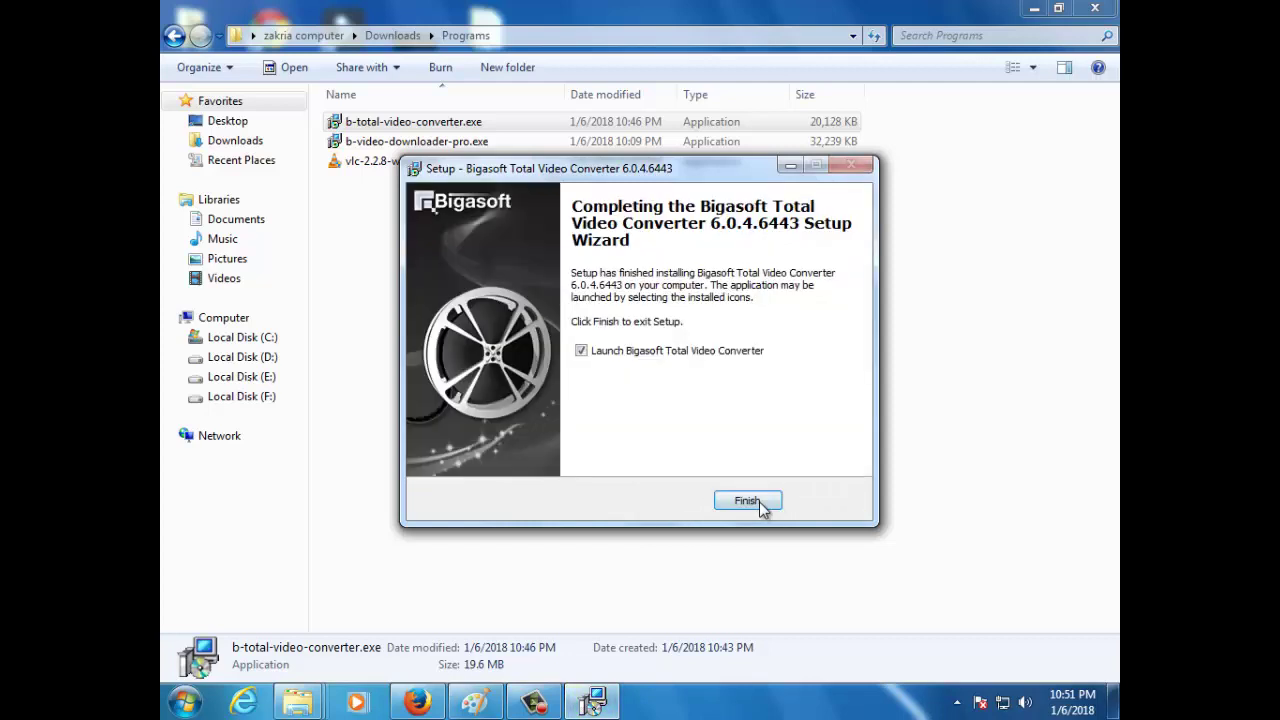
click(759, 504)
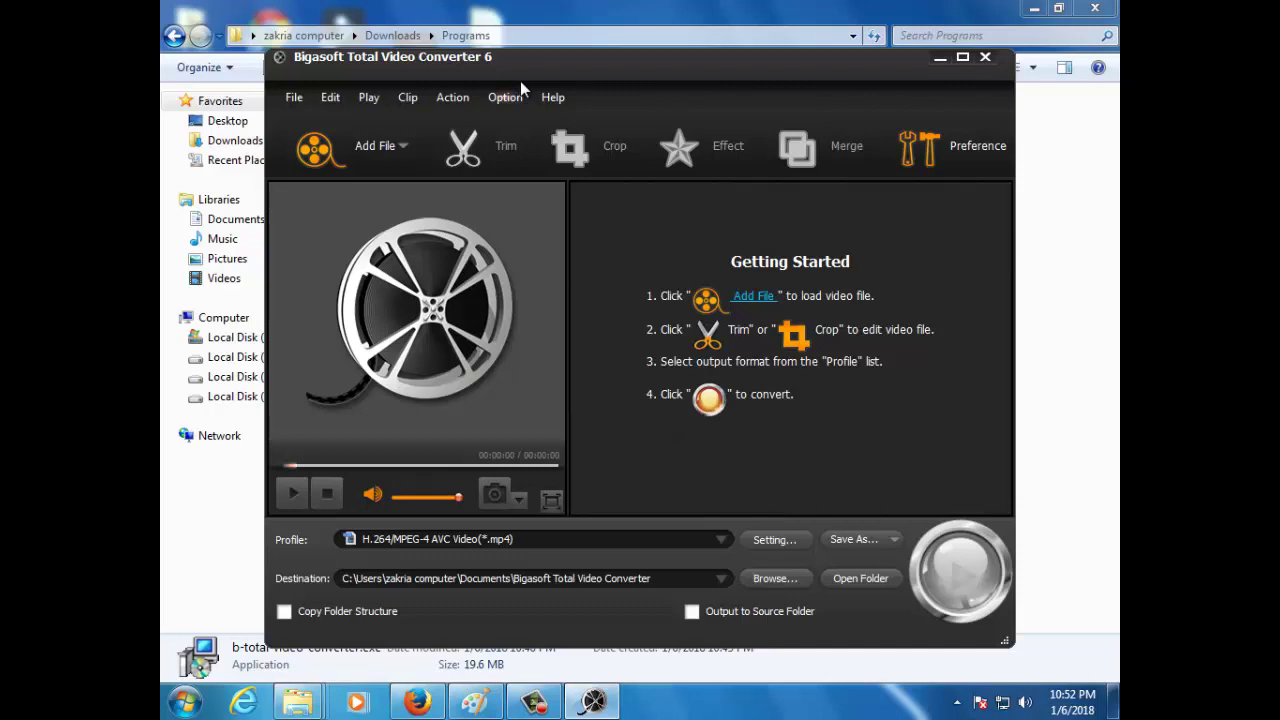
Open the Option menu in Bigasoft Total Video Converter 6
click(498, 98)
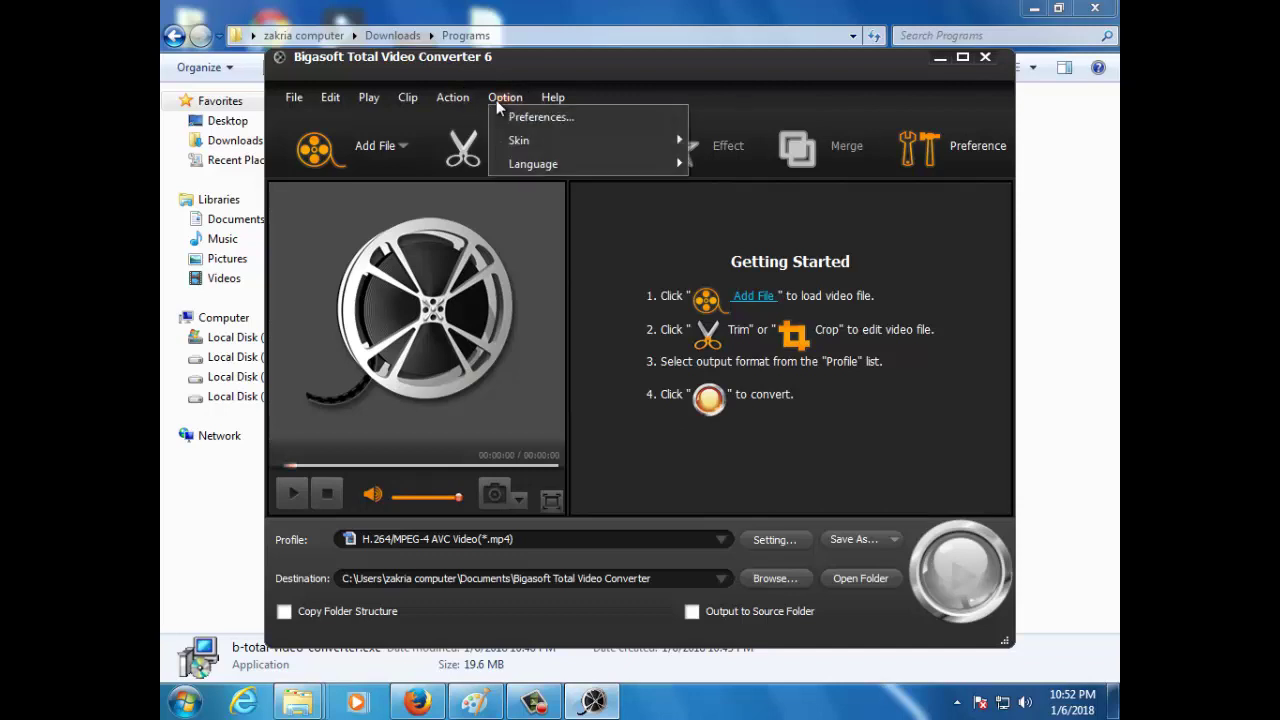
Register Bigasoft Total Video Converter 6 with the licence code copied from the Firefox key page, then dismiss the success message
mouse_move(556, 103)
click(593, 141)
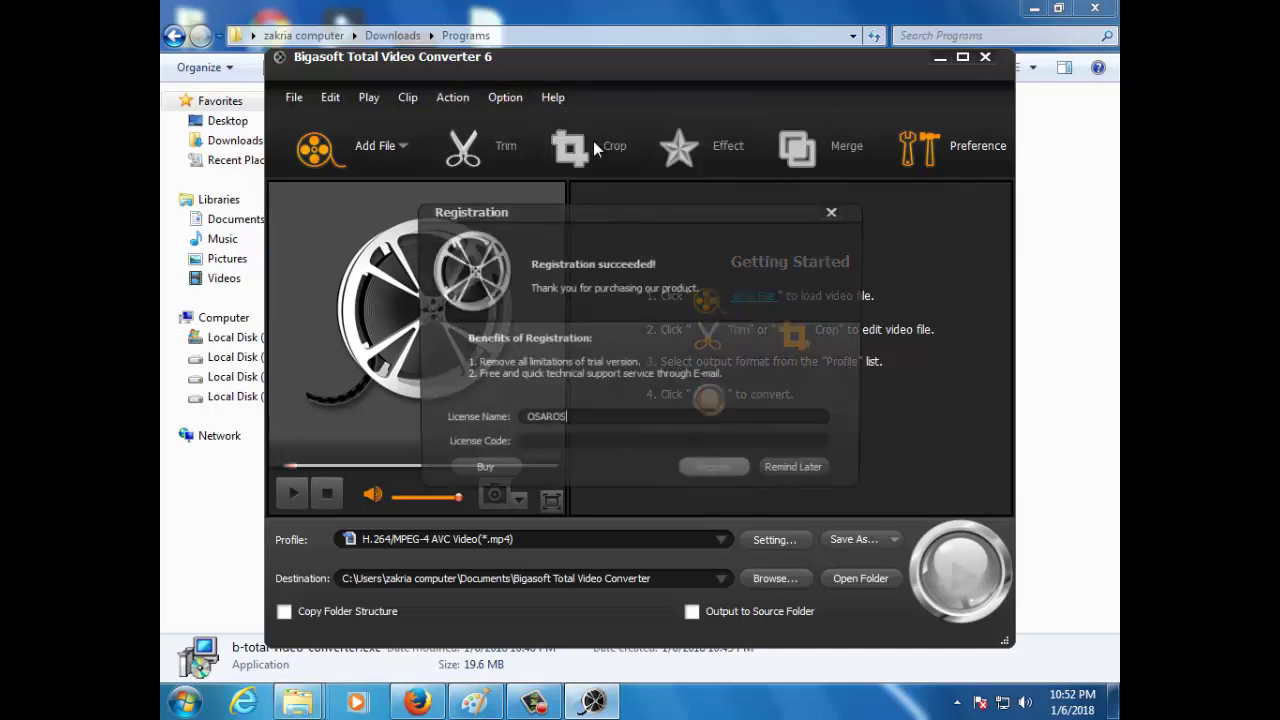
click(582, 446)
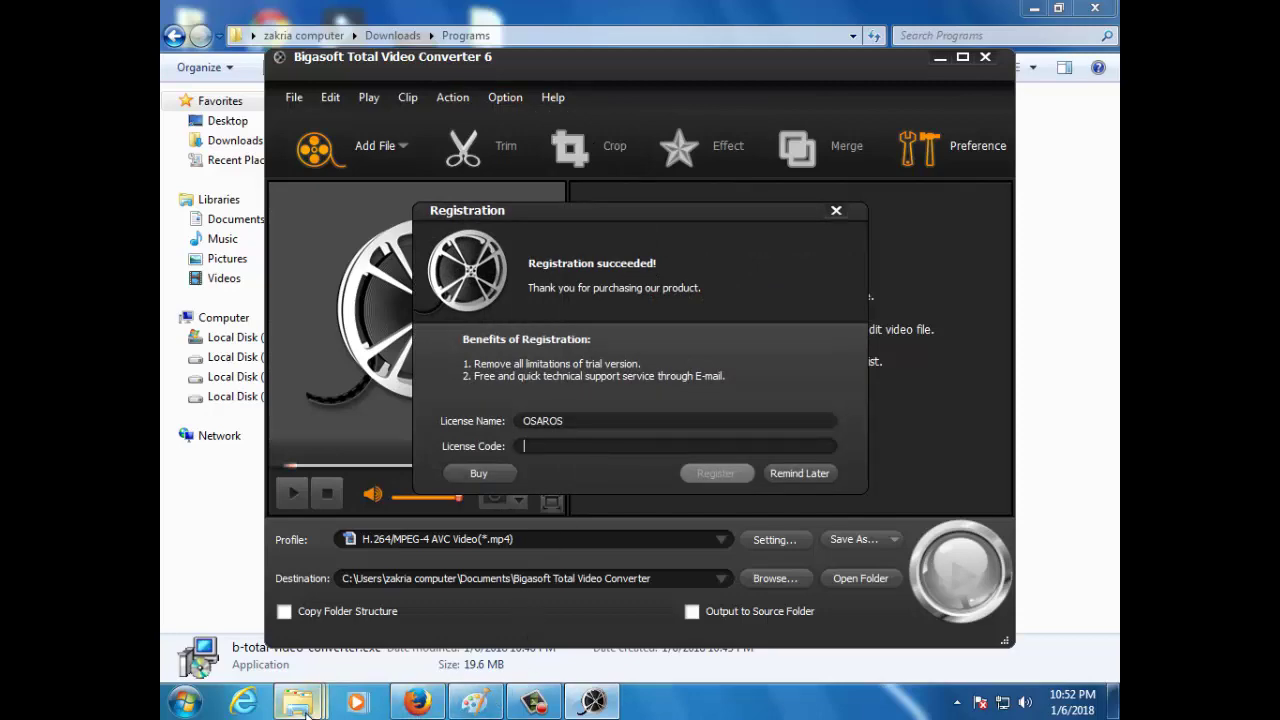
click(418, 702)
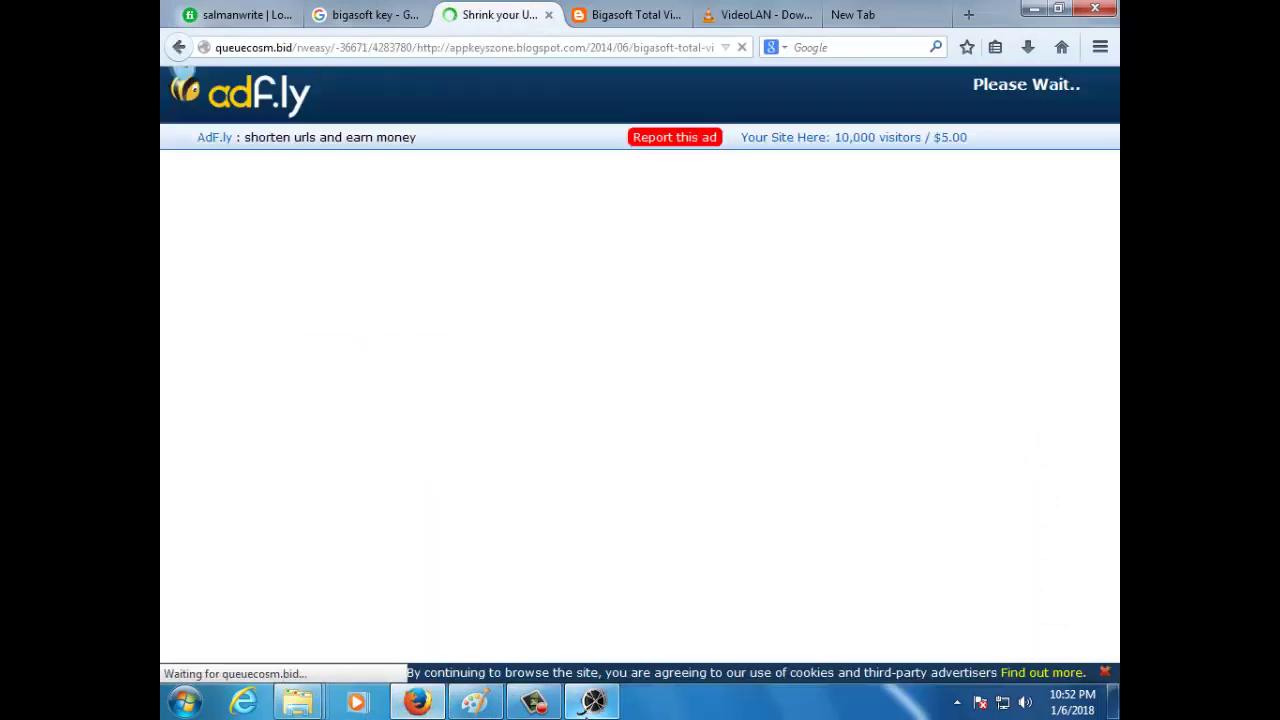
mouse_move(593, 702)
click(603, 545)
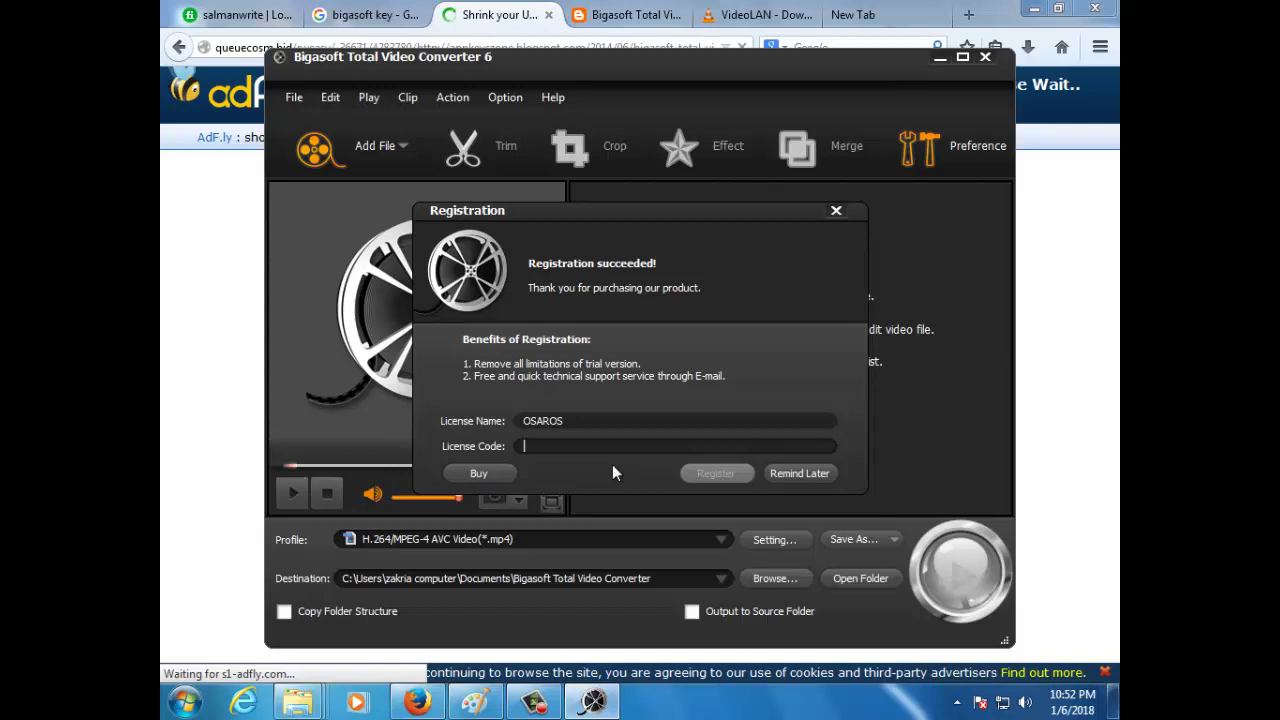
key(ctrl+v)
click(712, 480)
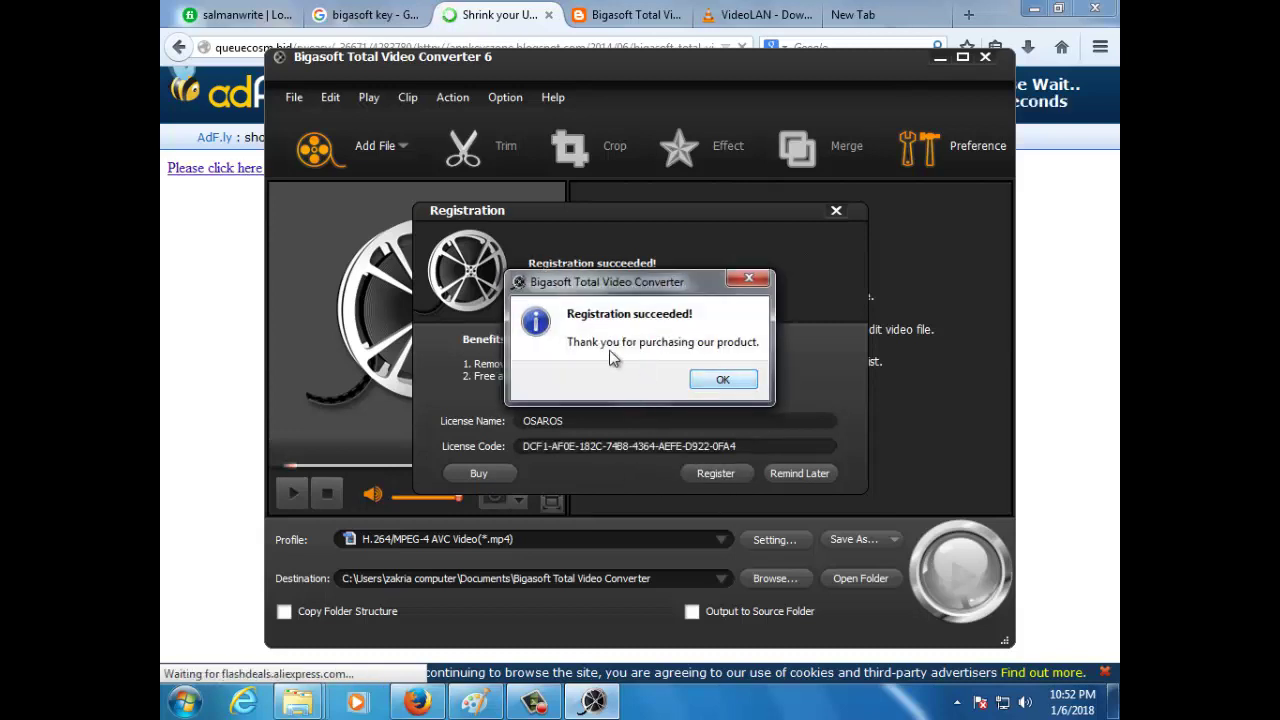
click(721, 381)
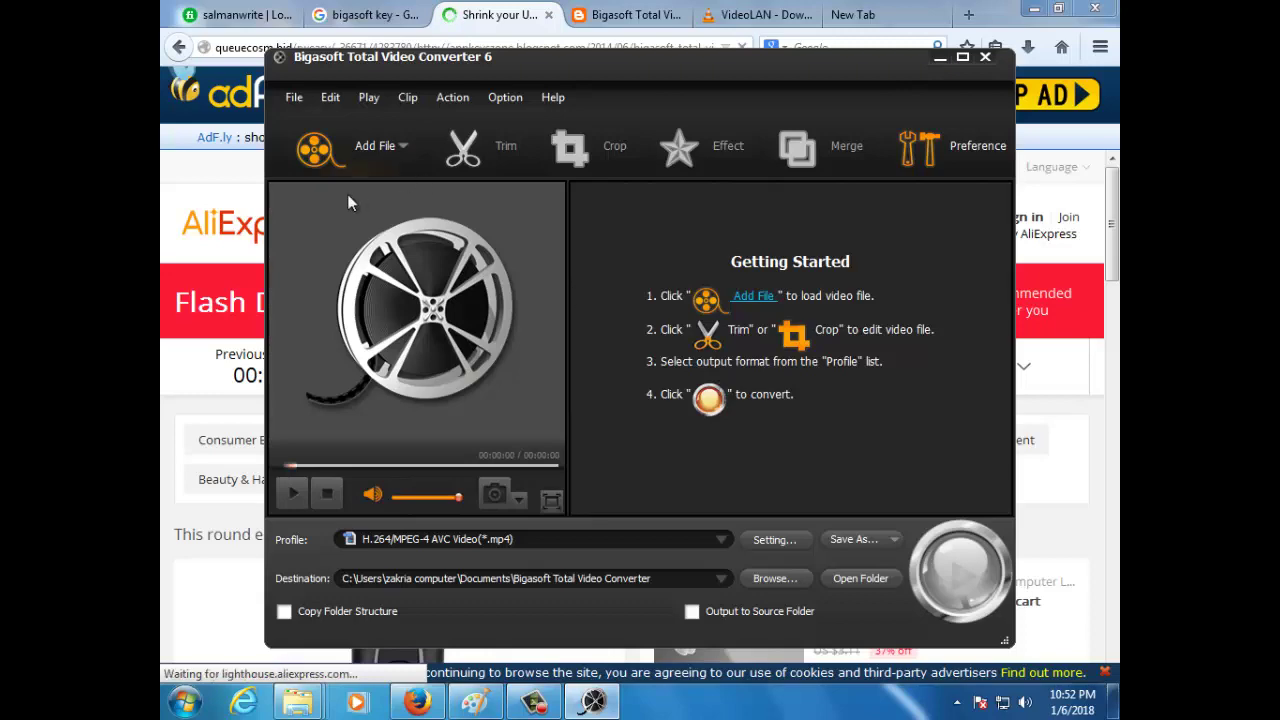
Load the Bollywood MP4 clip from the Downloads > Video folder into the conversion list
click(382, 148)
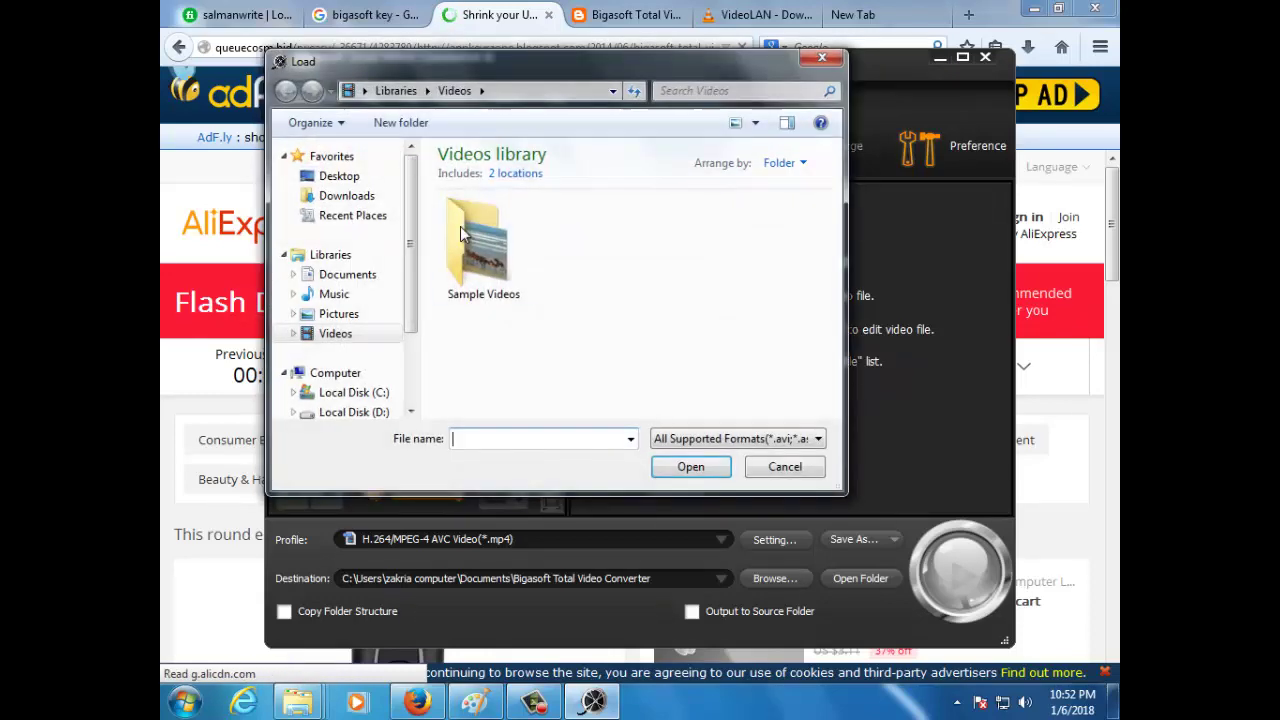
click(357, 197)
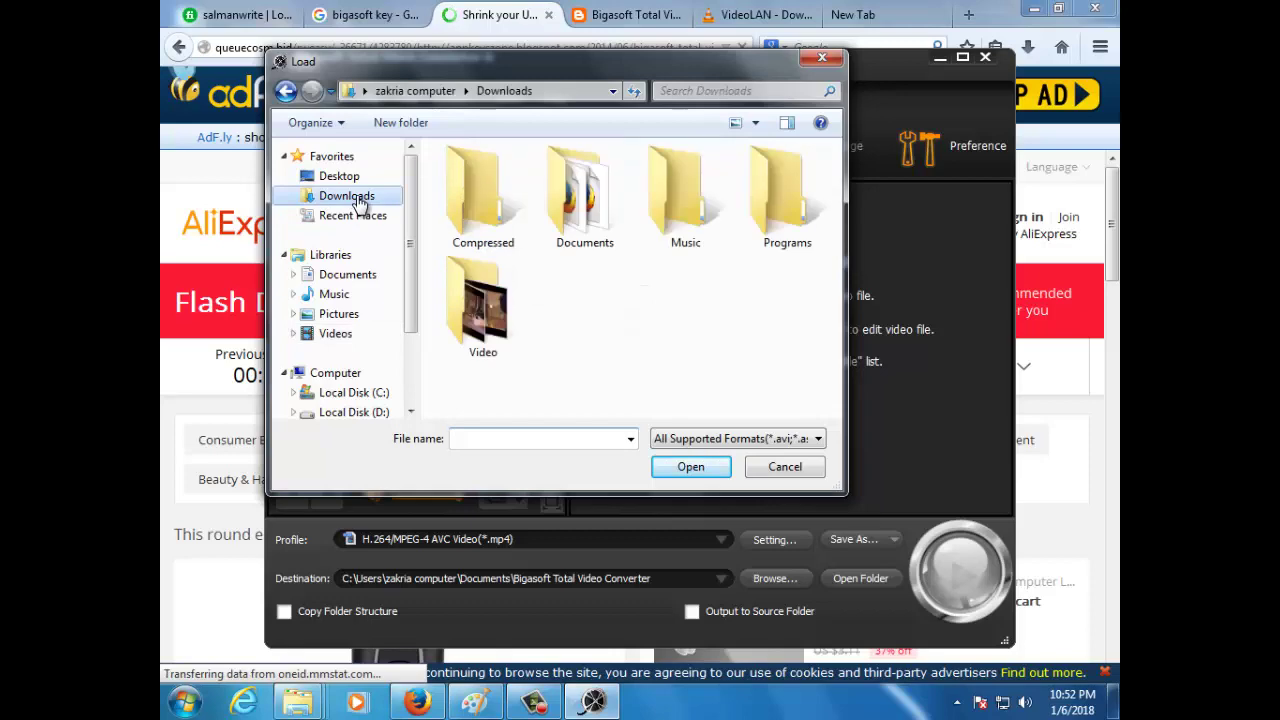
double_click(478, 320)
click(577, 240)
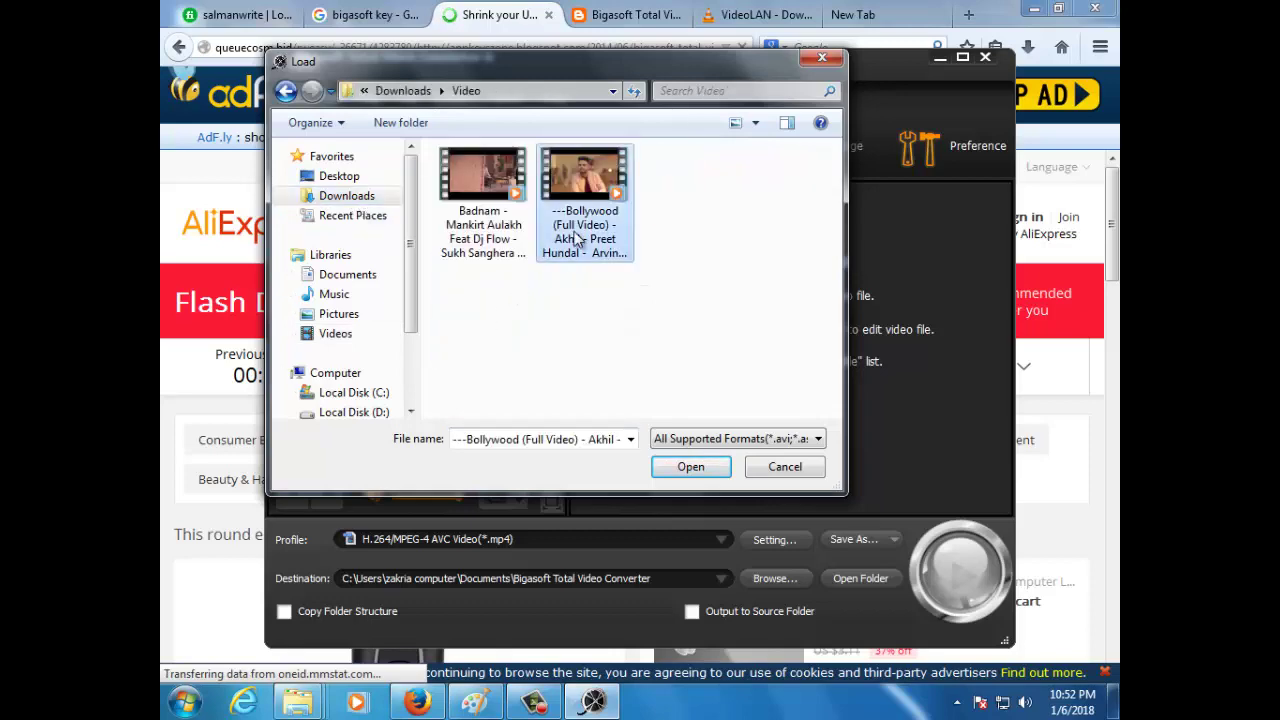
click(695, 469)
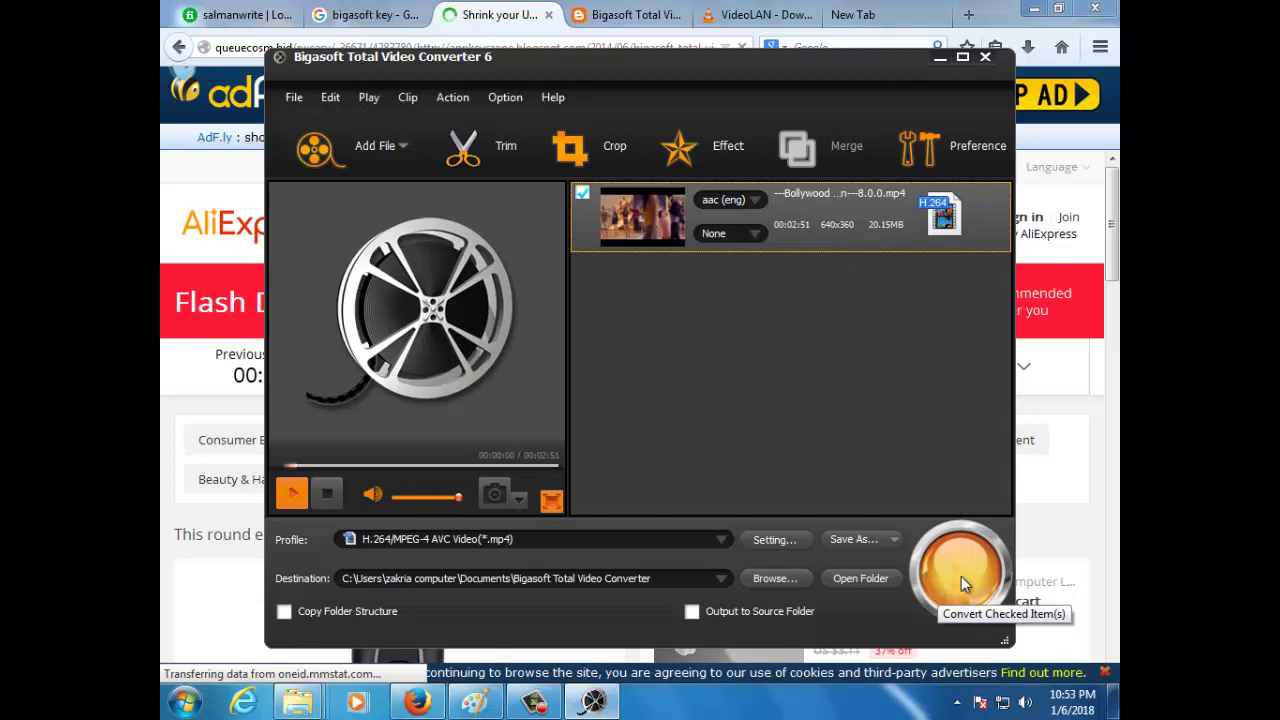
Change the output profile to HD Video > HD H.264 Video(*.mp4)
click(961, 576)
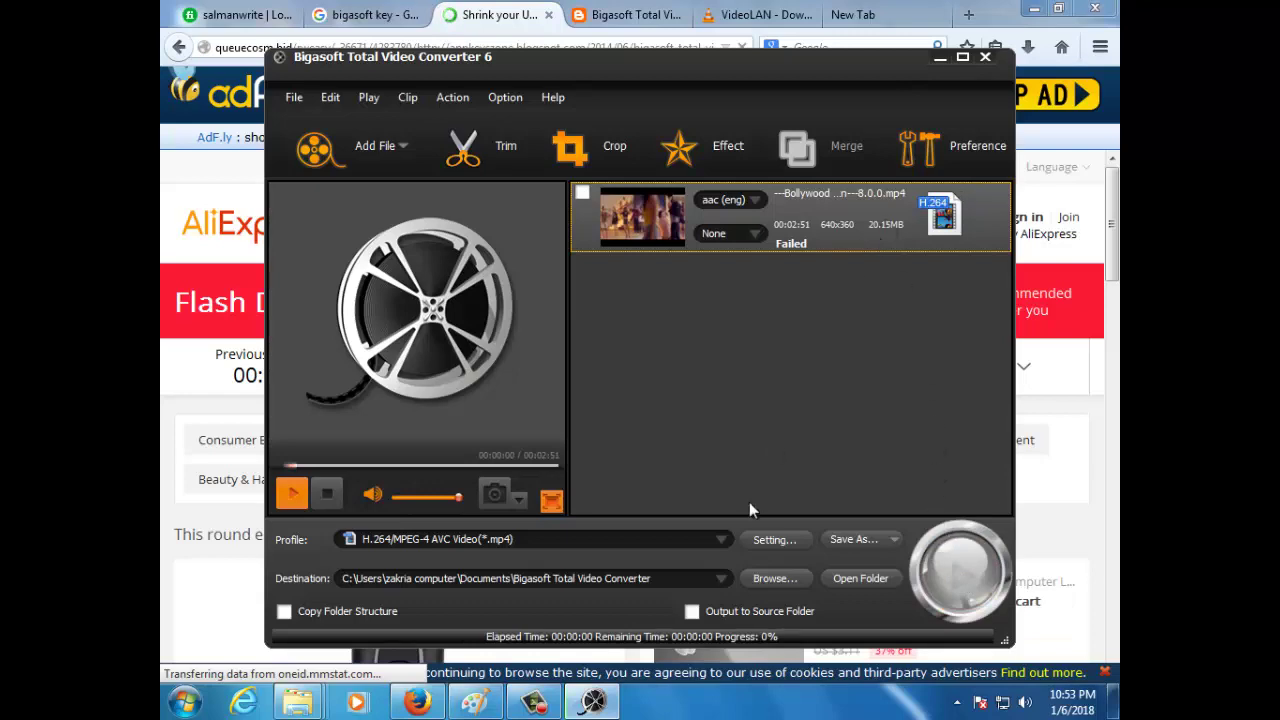
click(708, 535)
scroll(720, 509, down, 5)
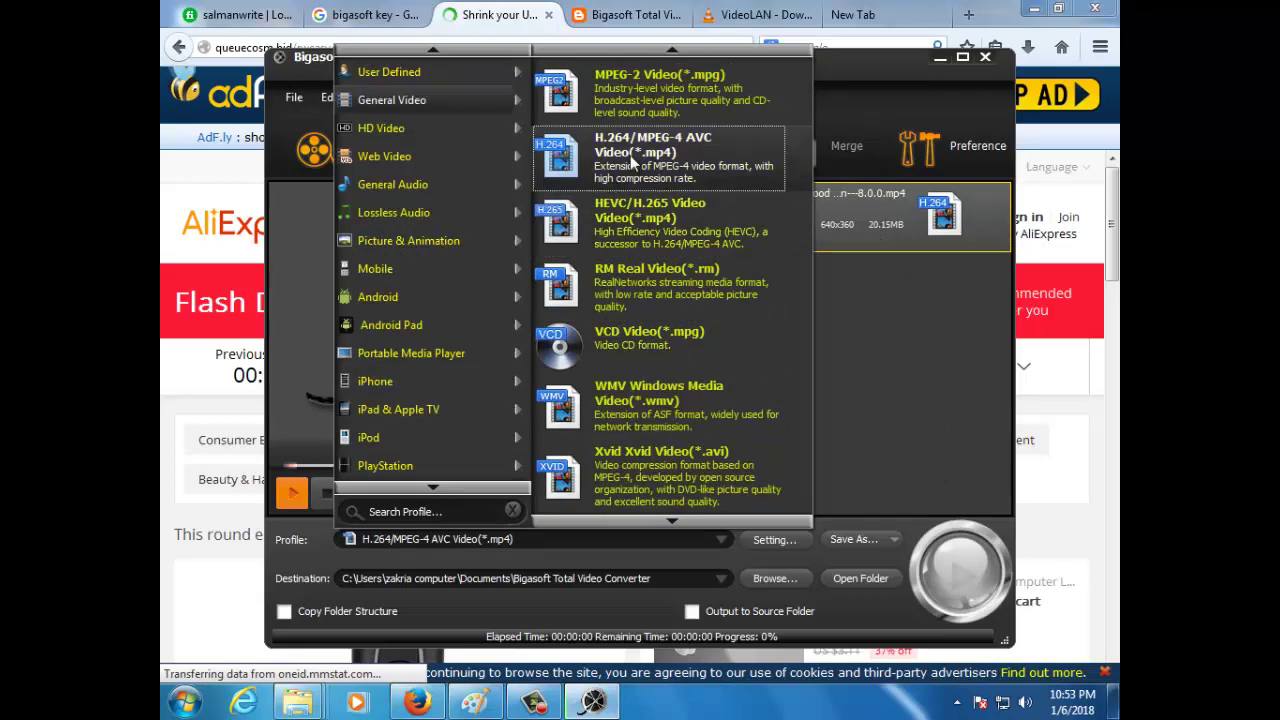
mouse_move(400, 128)
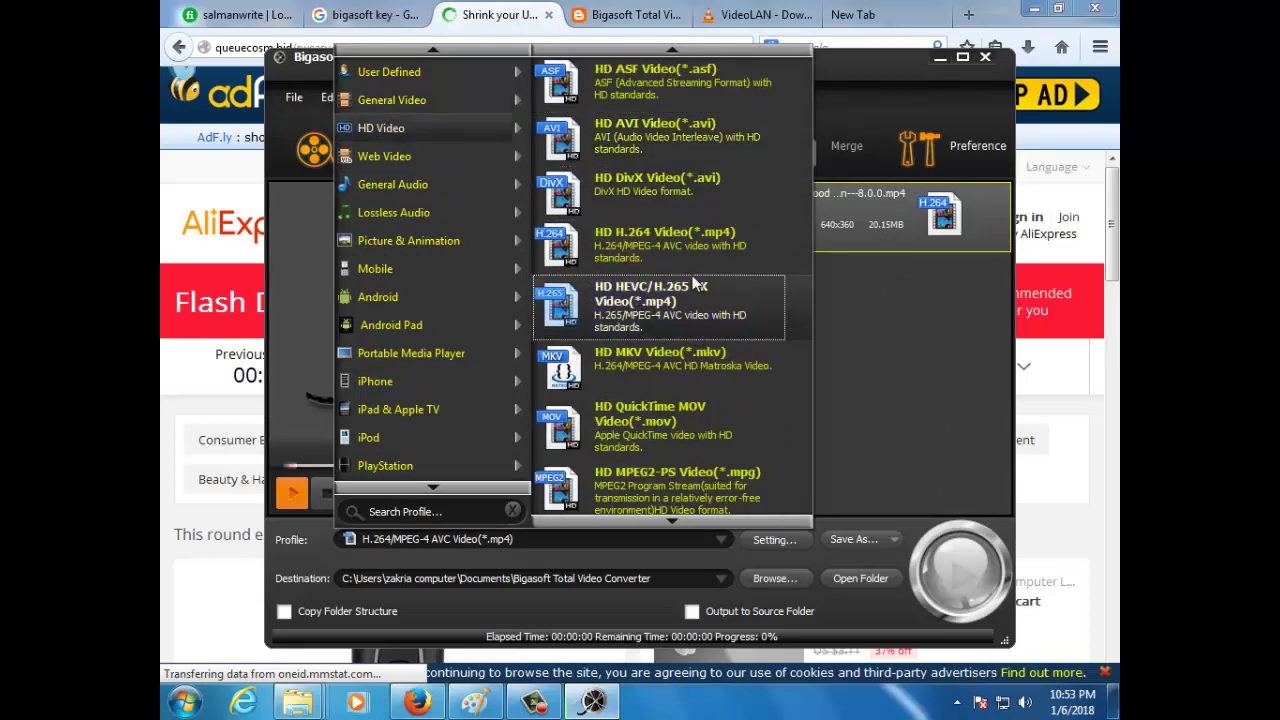
click(689, 240)
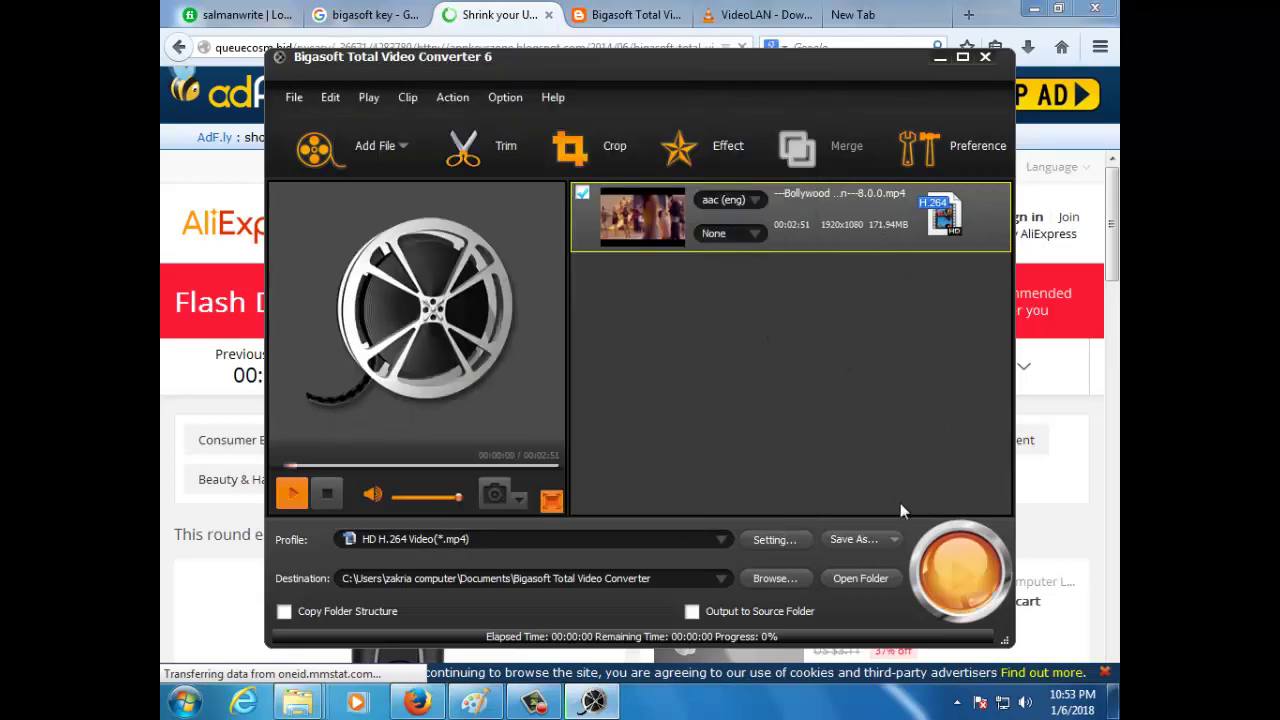
Convert the Bollywood video with the HD profile, which fails, then play it in the preview
click(970, 579)
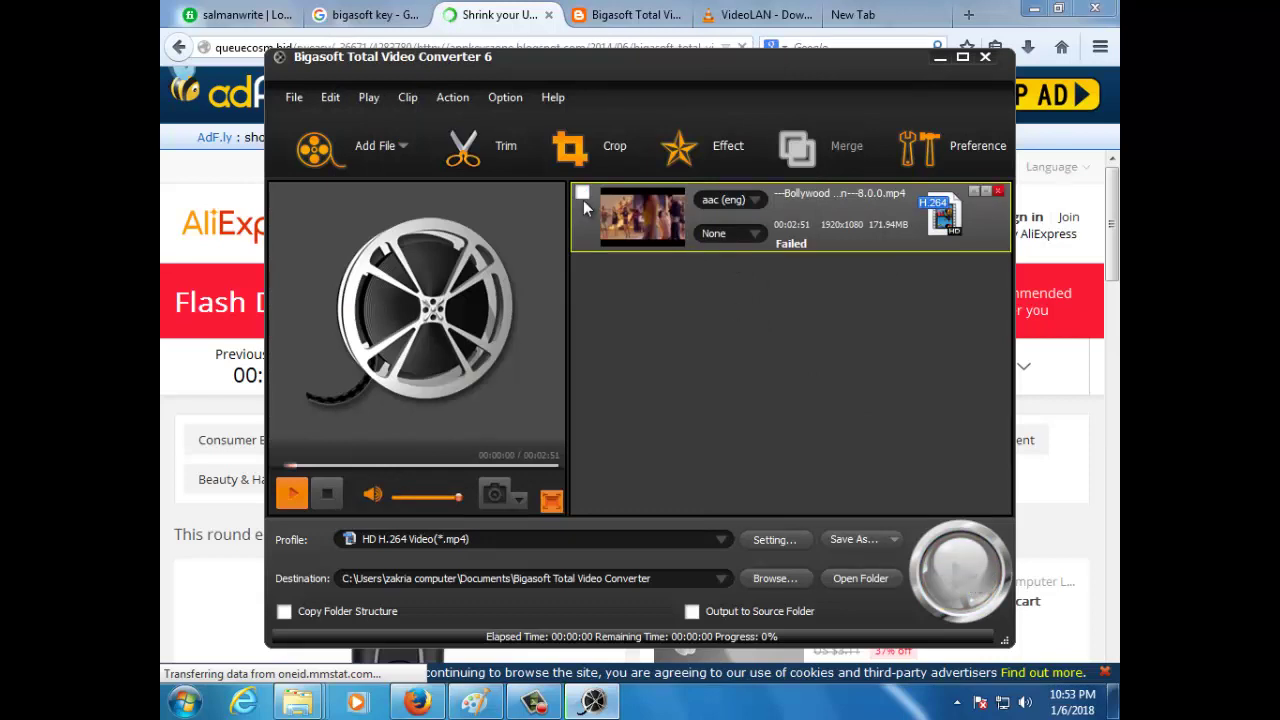
click(967, 582)
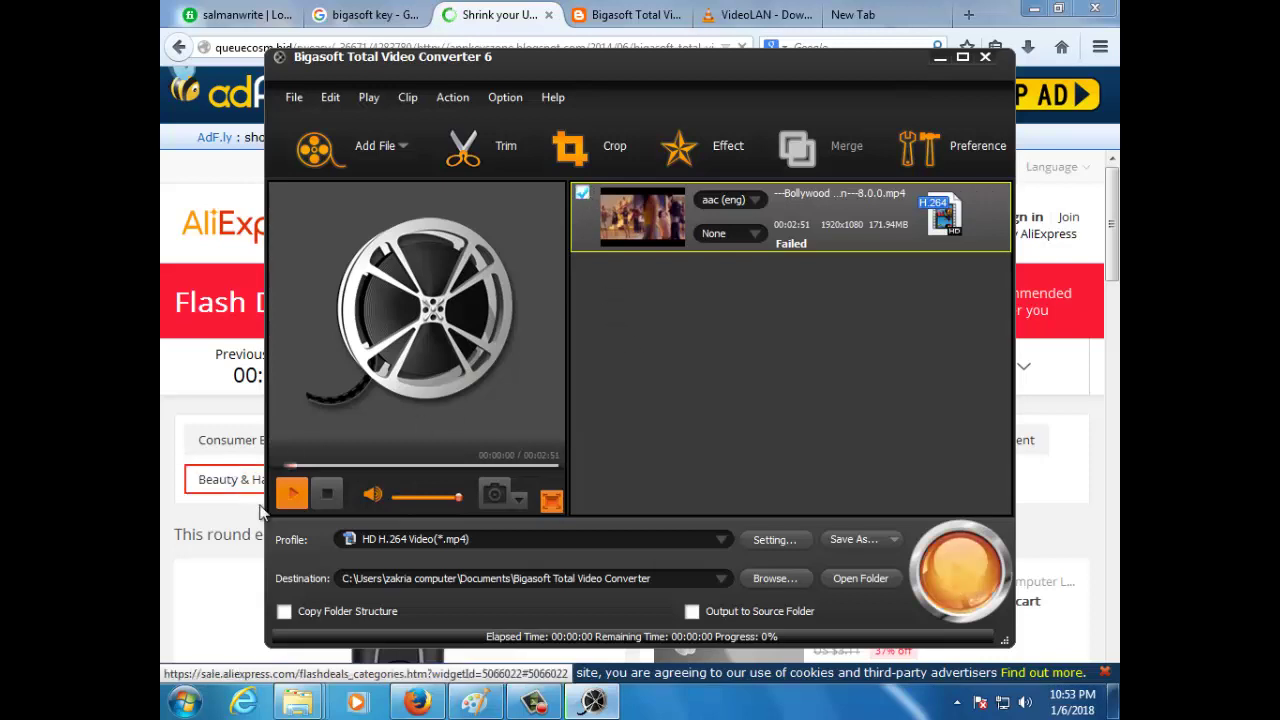
click(293, 494)
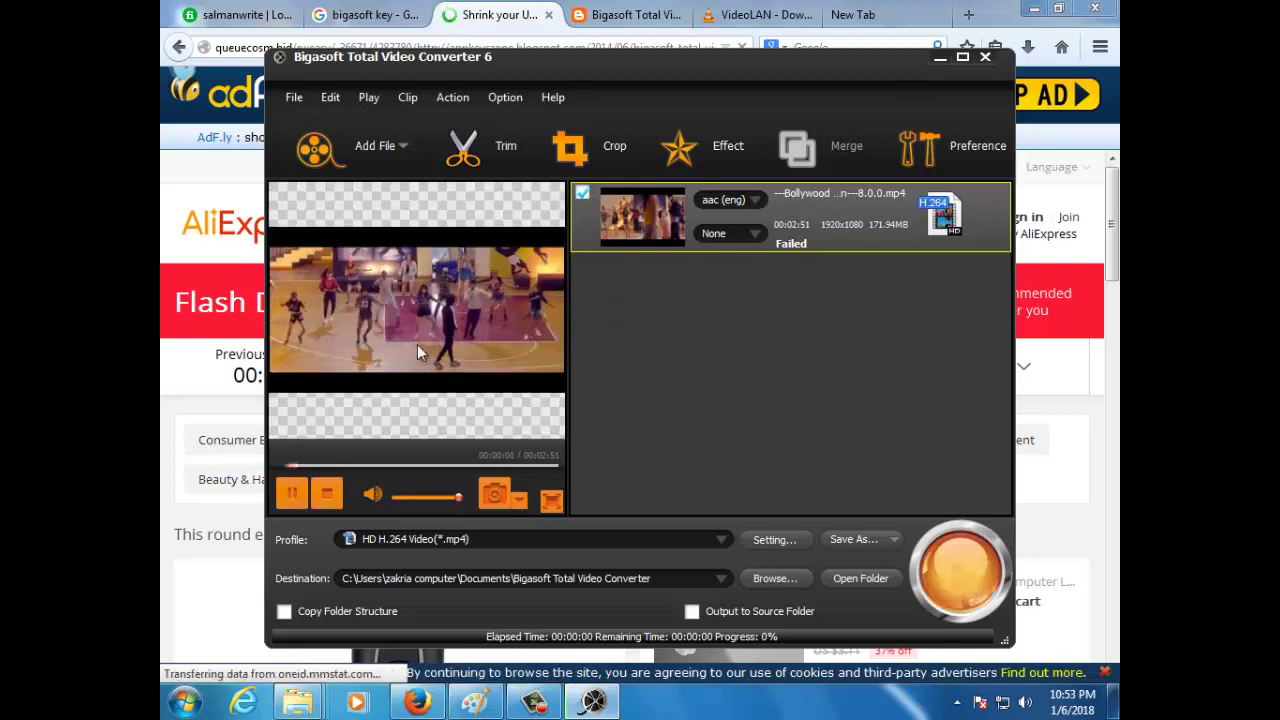